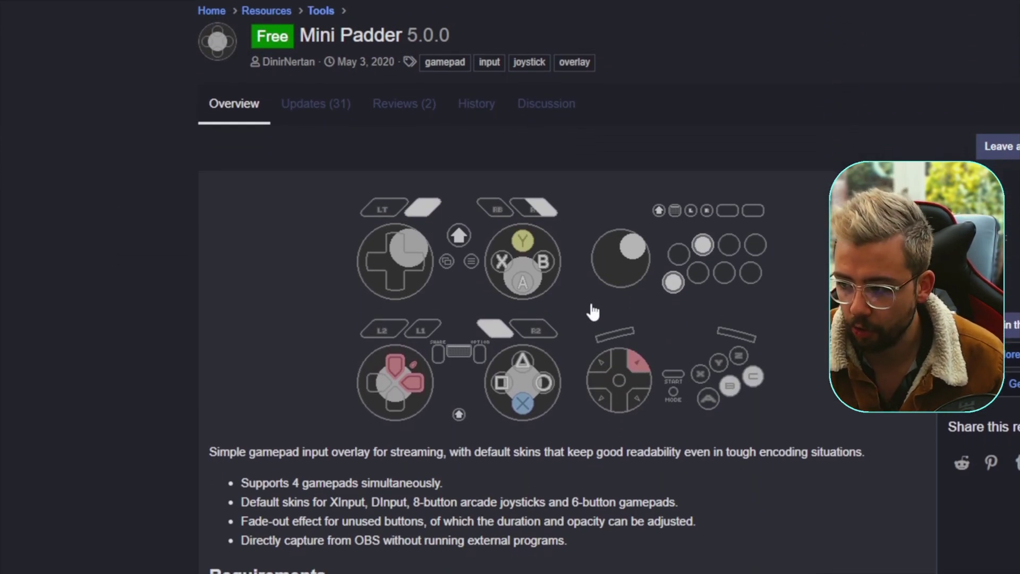
Open the download link under How to Use, copy its landing address, and return to the Mini Padder resource page
scroll(598, 311, down, 7)
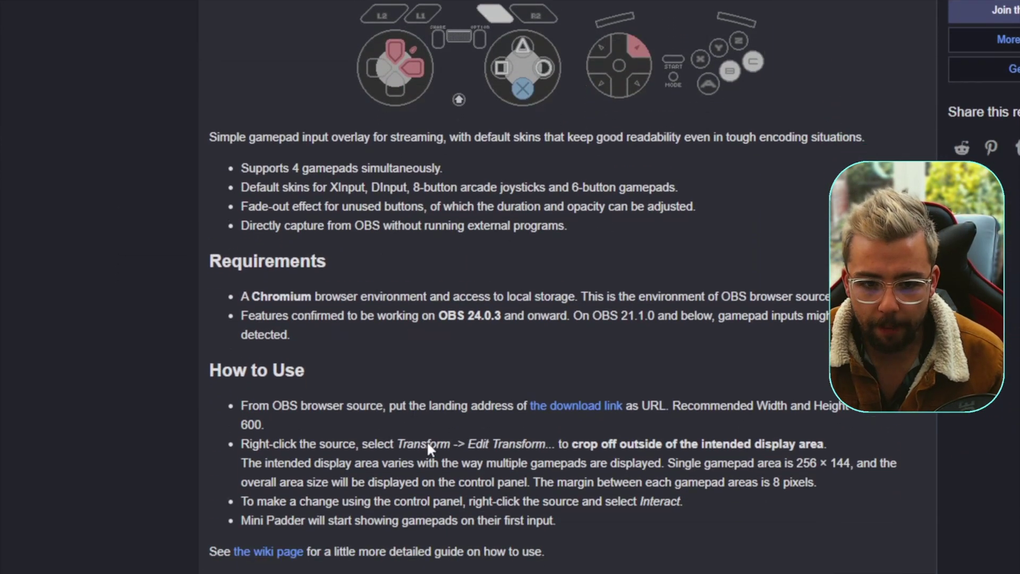
scroll(661, 282, up, 5)
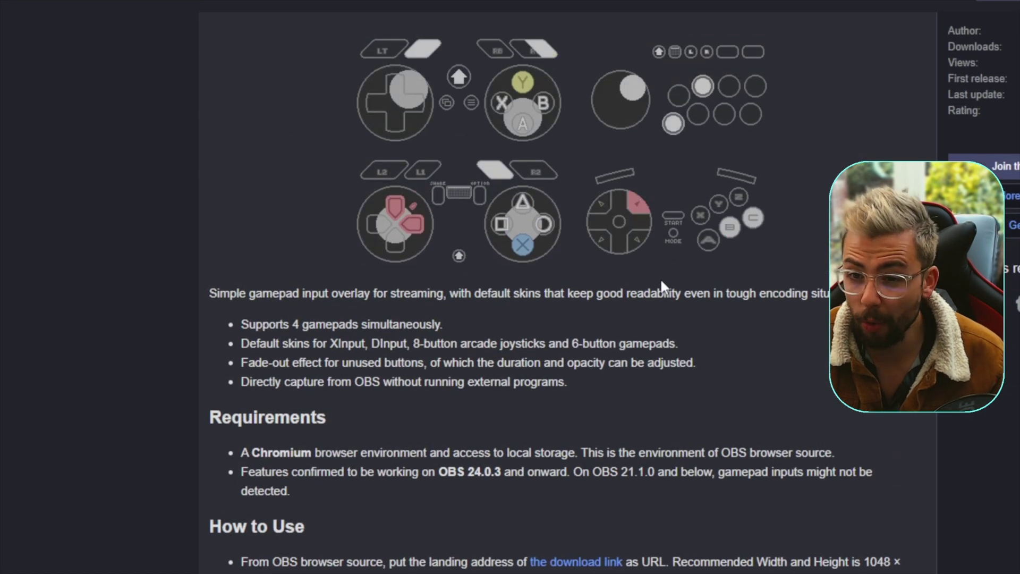
scroll(660, 279, down, 5)
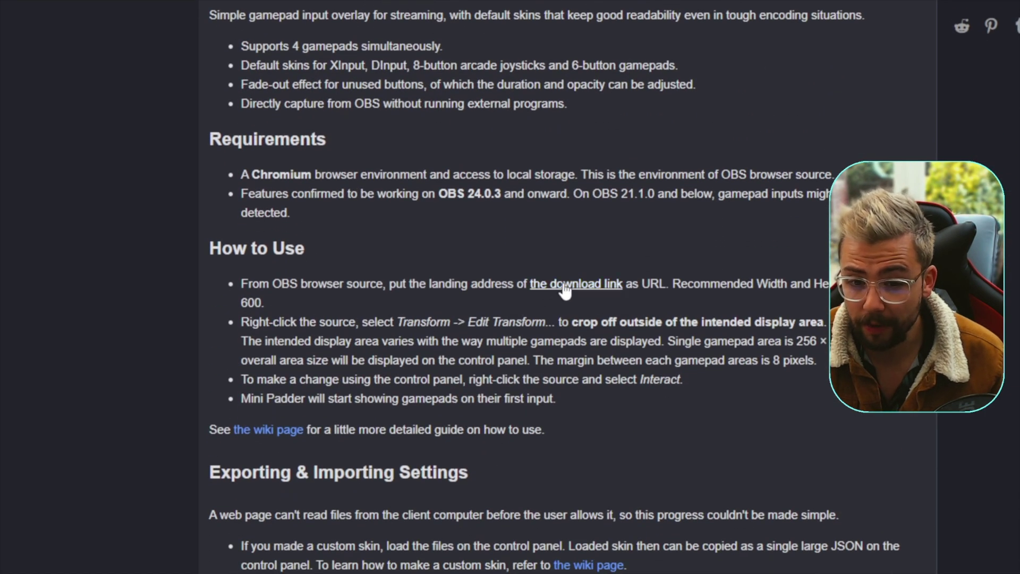
click(565, 292)
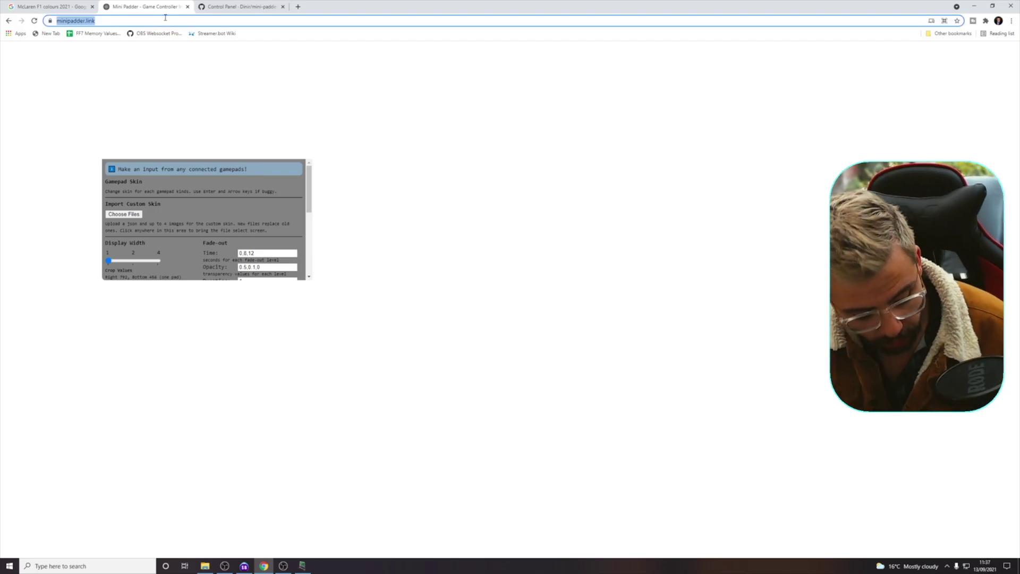
click(7, 21)
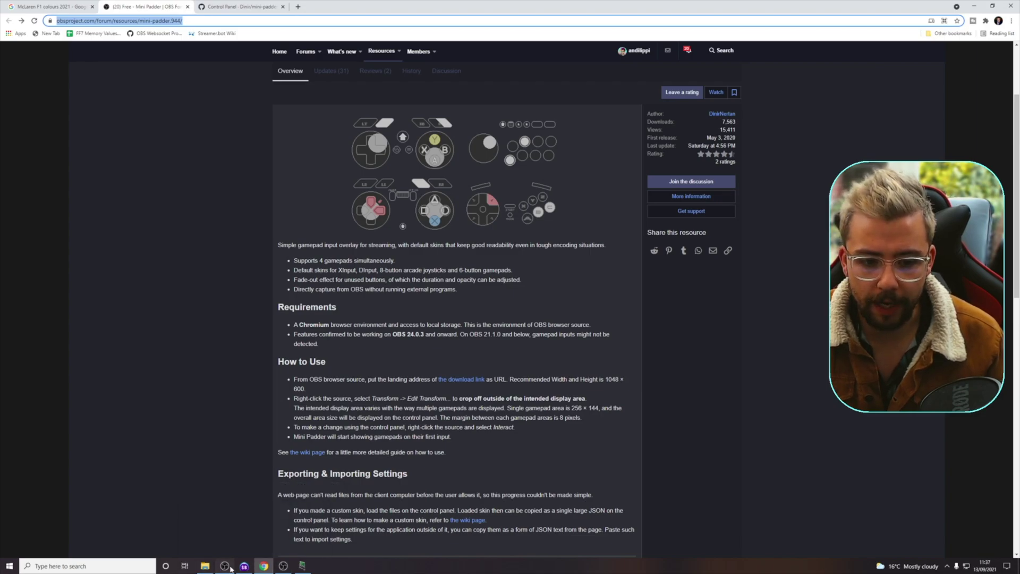
Switch to OBS and add a new browser source named Gamepad to the Just Chatting scene
click(230, 568)
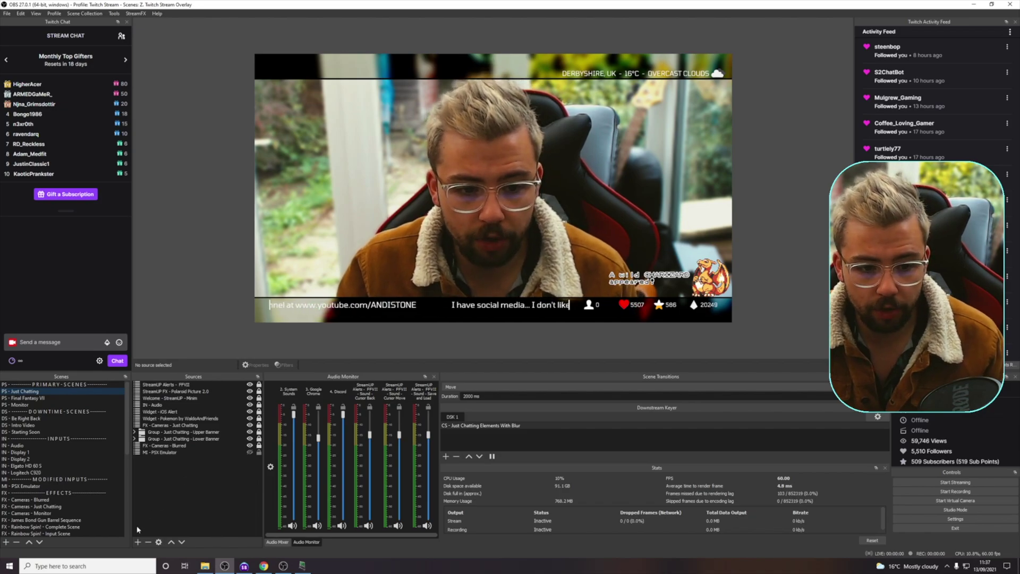
click(136, 542)
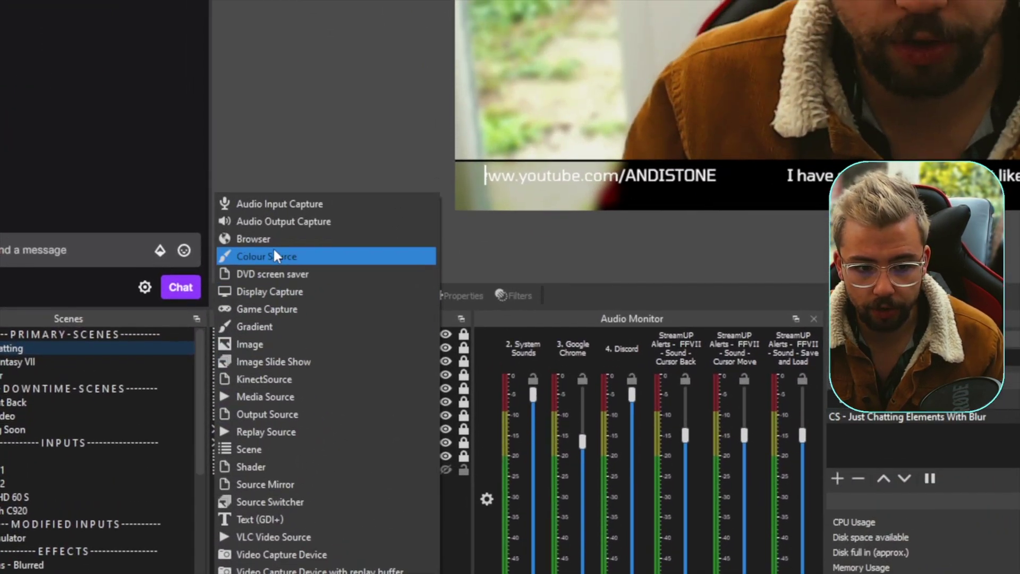
click(254, 238)
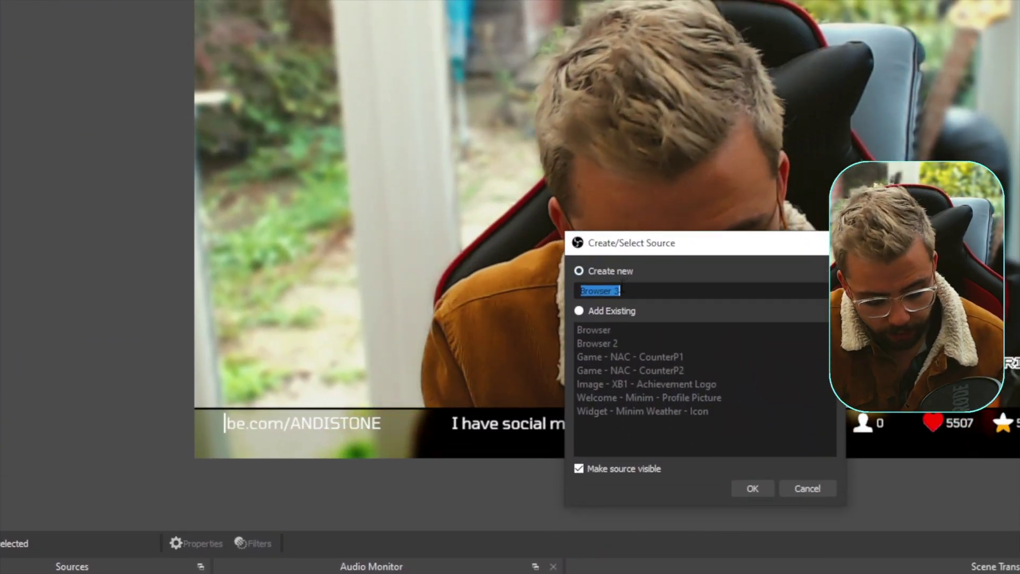
text(Gamep)
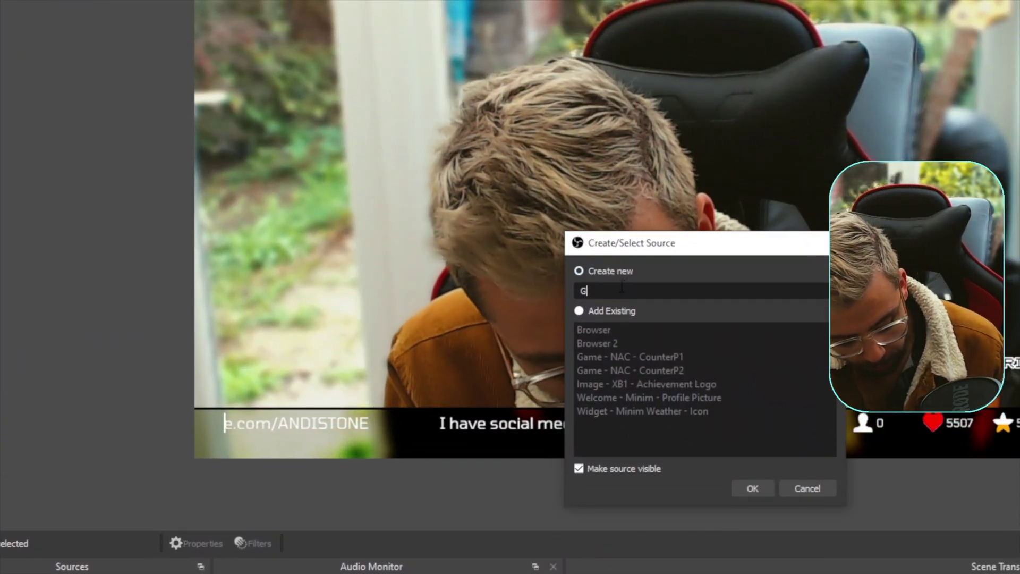
text(ad)
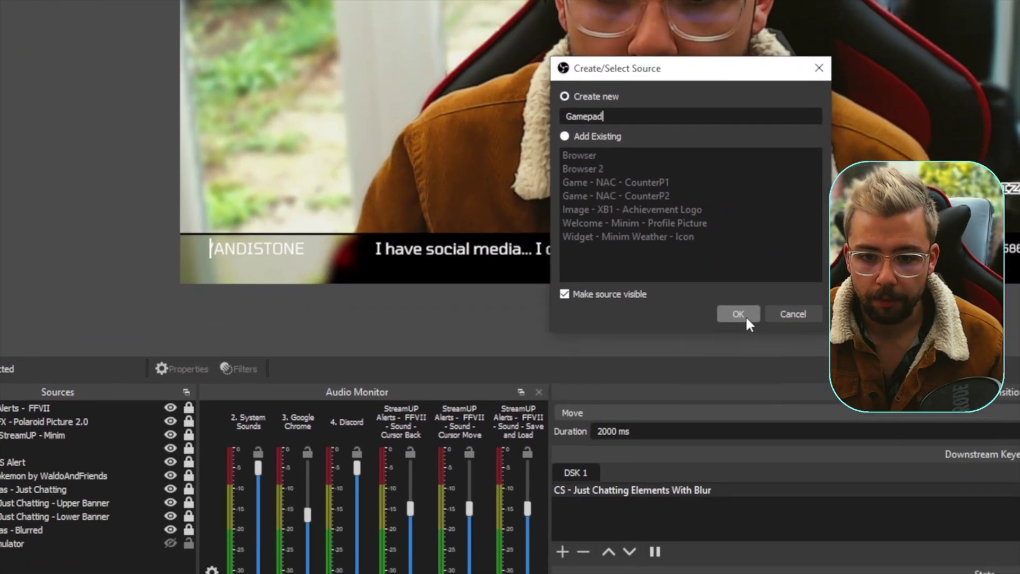
click(752, 488)
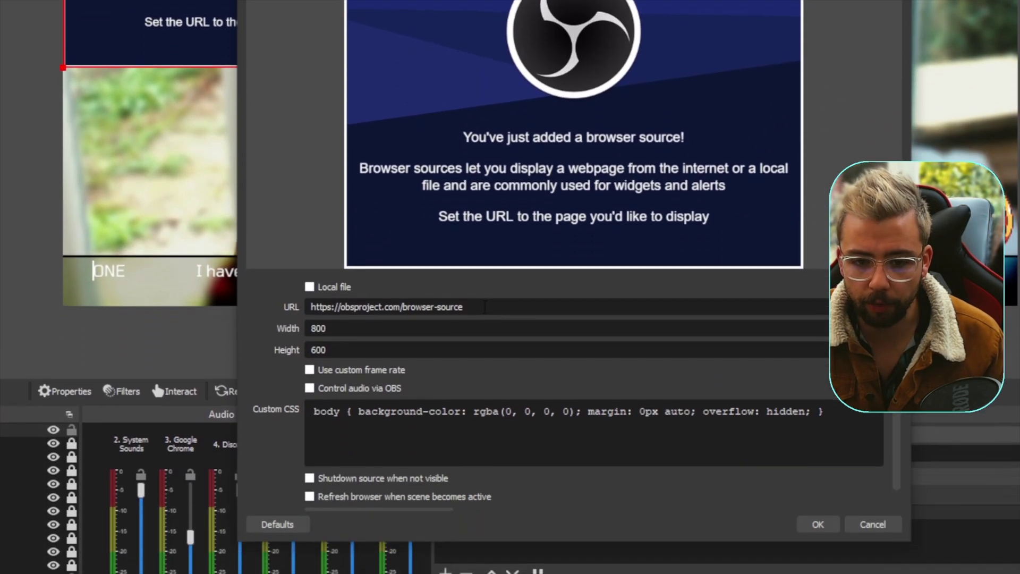
triple_click(485, 307)
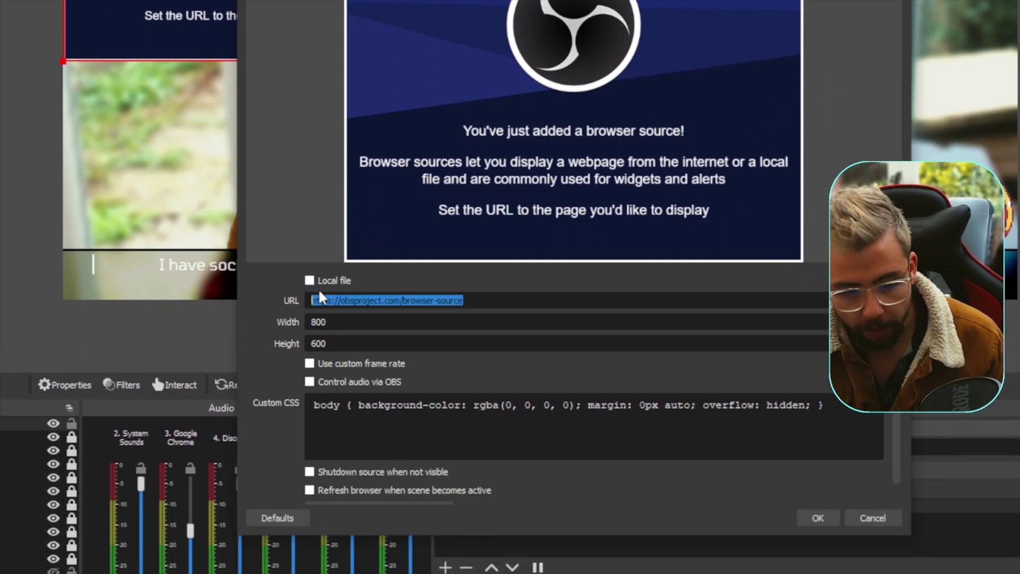
text(https://minipadder.link/)
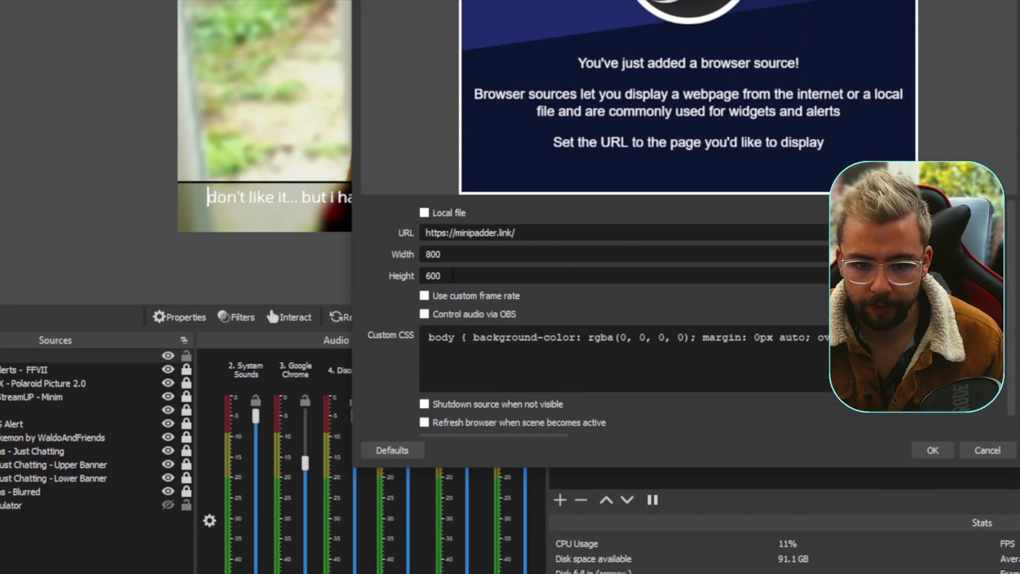
key(BackSpace)
key(BackSpace)
key(BackSpace)
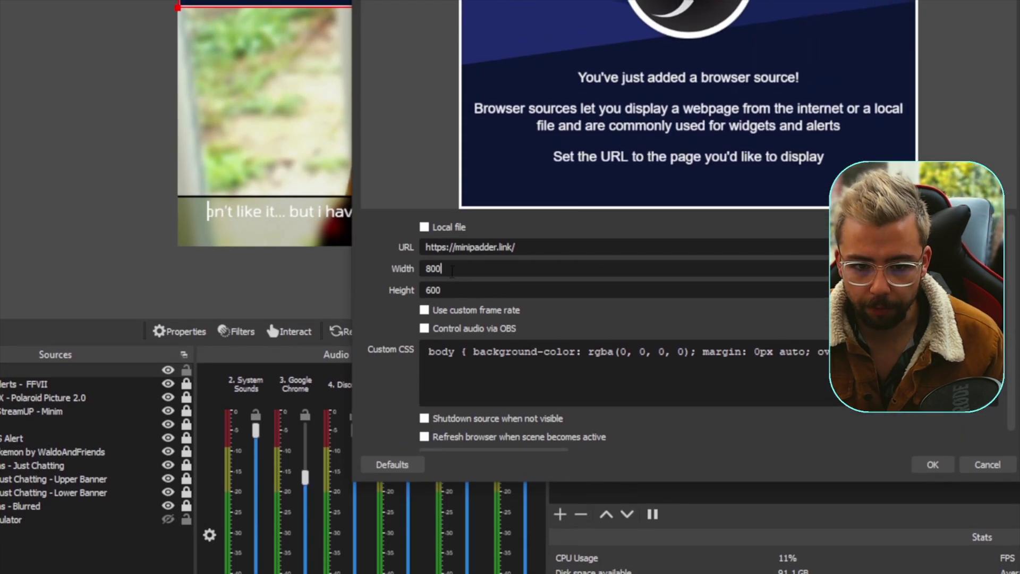
text(1048)
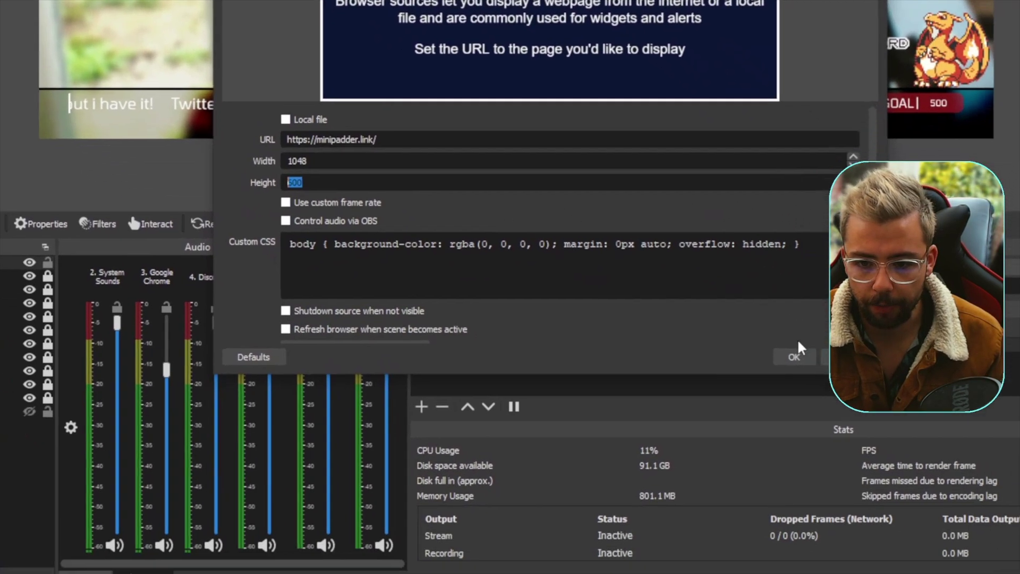
click(932, 504)
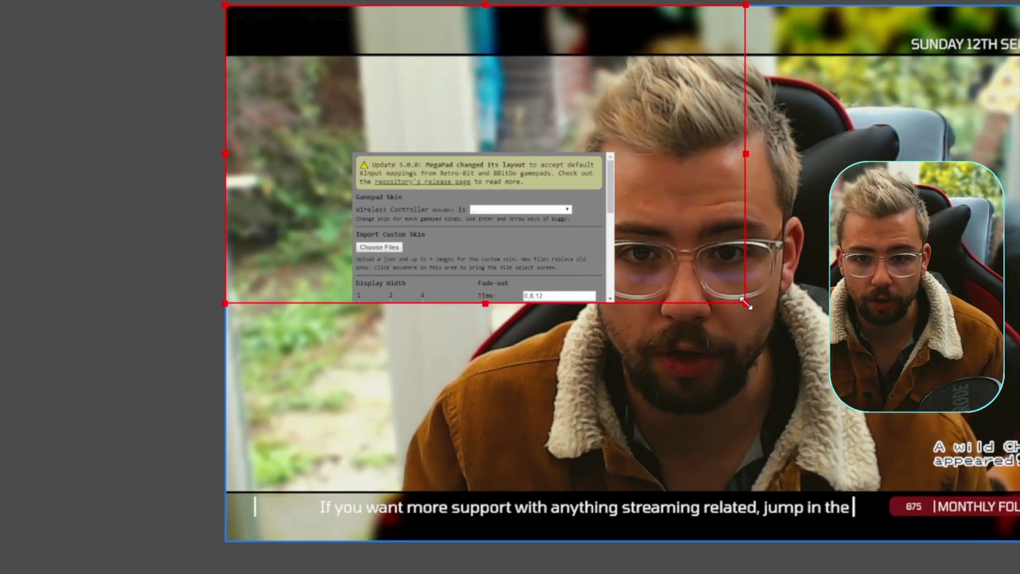
drag(867, 305, 776, 235)
drag(655, 309, 336, 158)
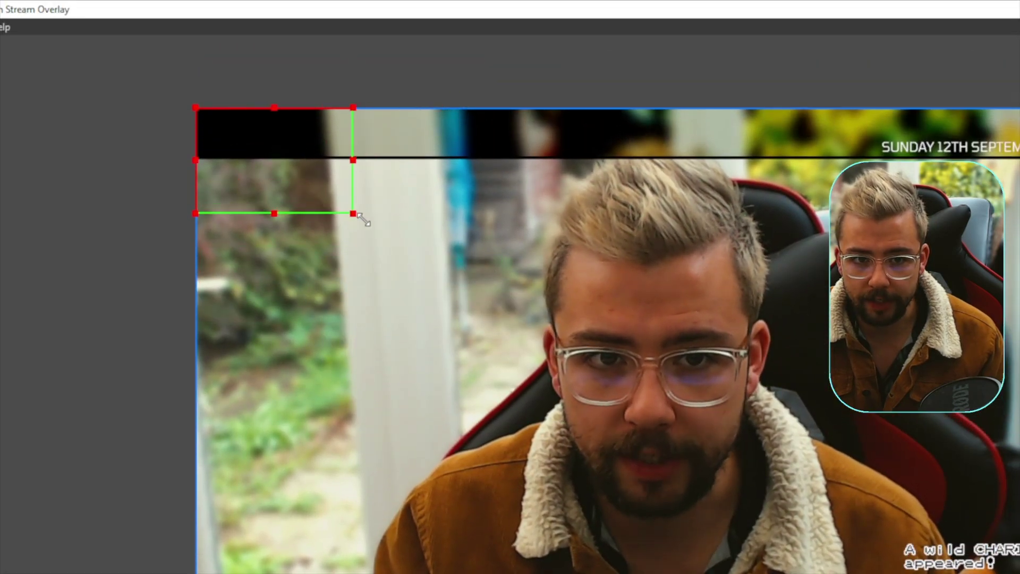
drag(364, 219, 717, 406)
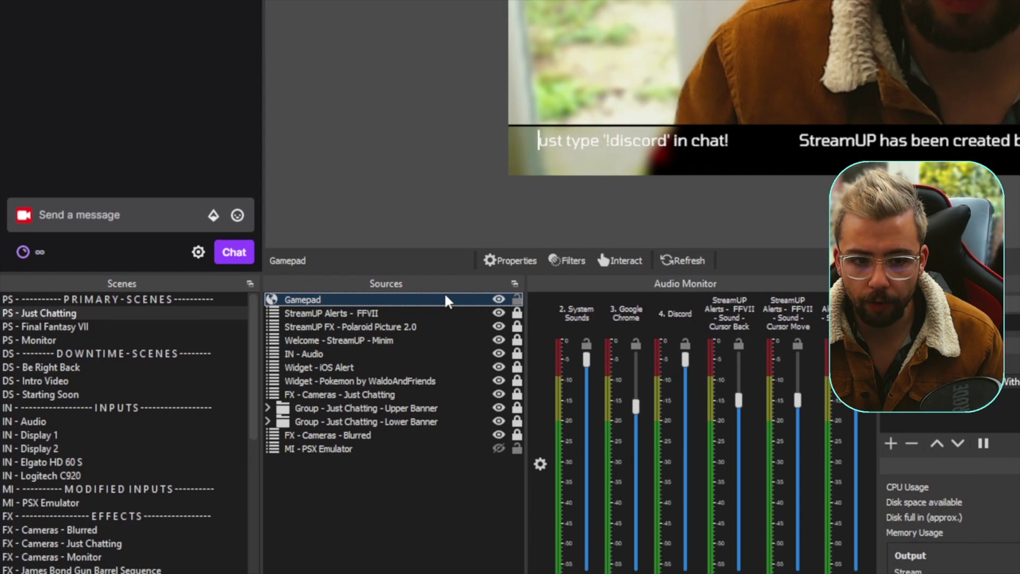
Open the interaction window for the Gamepad source and look through the Mini Padder control panel settings
right_click(446, 300)
click(490, 249)
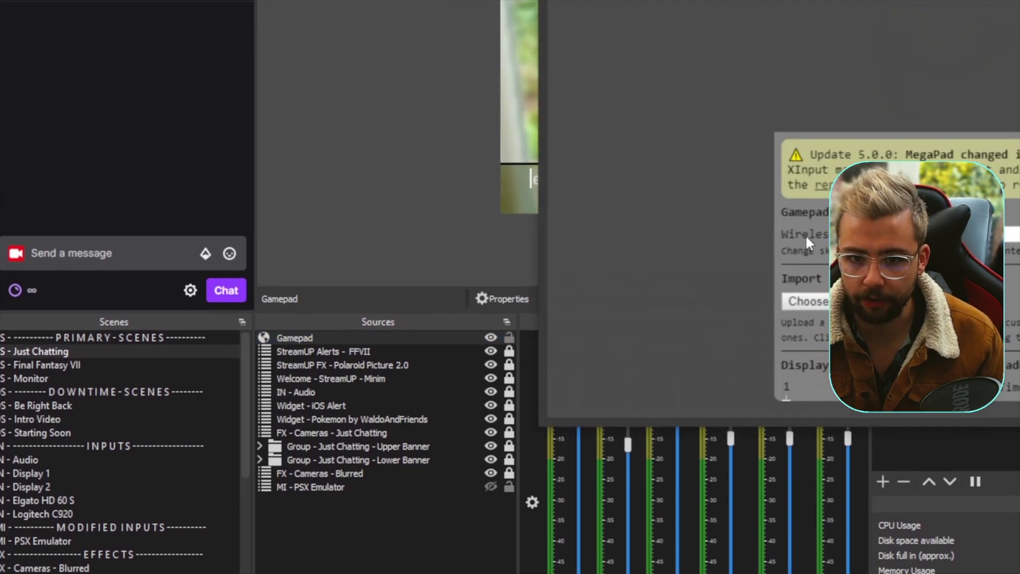
scroll(498, 280, down, 5)
scroll(498, 281, up, 5)
scroll(502, 283, down, 10)
scroll(503, 293, up, 10)
scroll(505, 304, down, 3)
scroll(500, 304, up, 3)
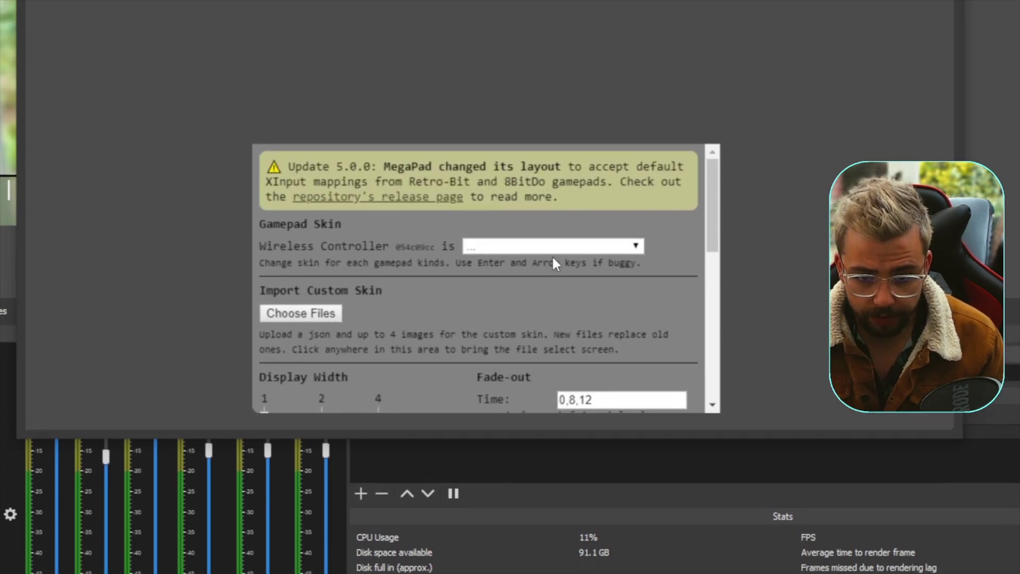
Try the DInput (Mint) and XInput (Cyan) gamepad skins for the wireless controller
click(636, 245)
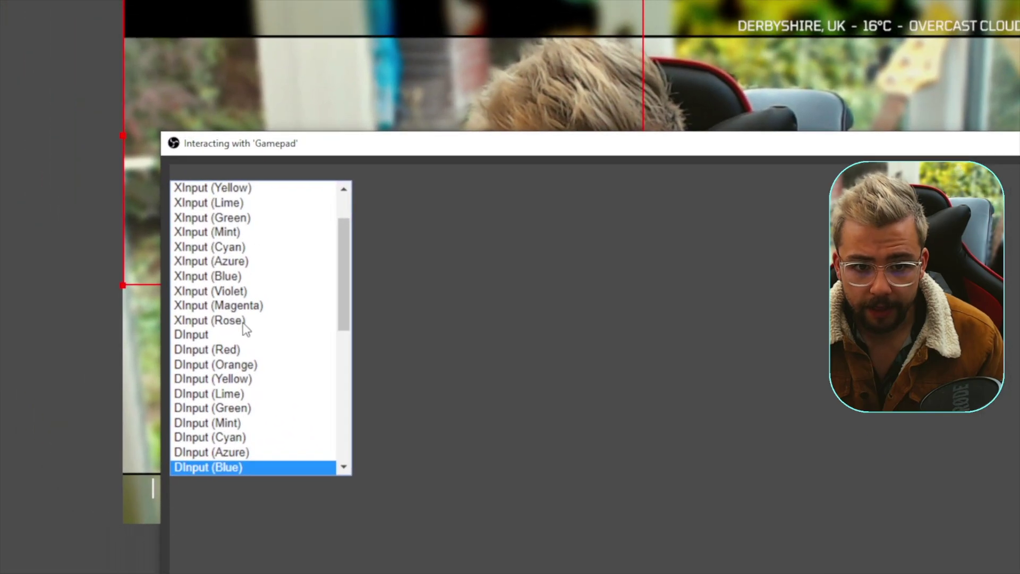
click(239, 354)
scroll(799, 532, down, 2)
scroll(740, 533, up, 2)
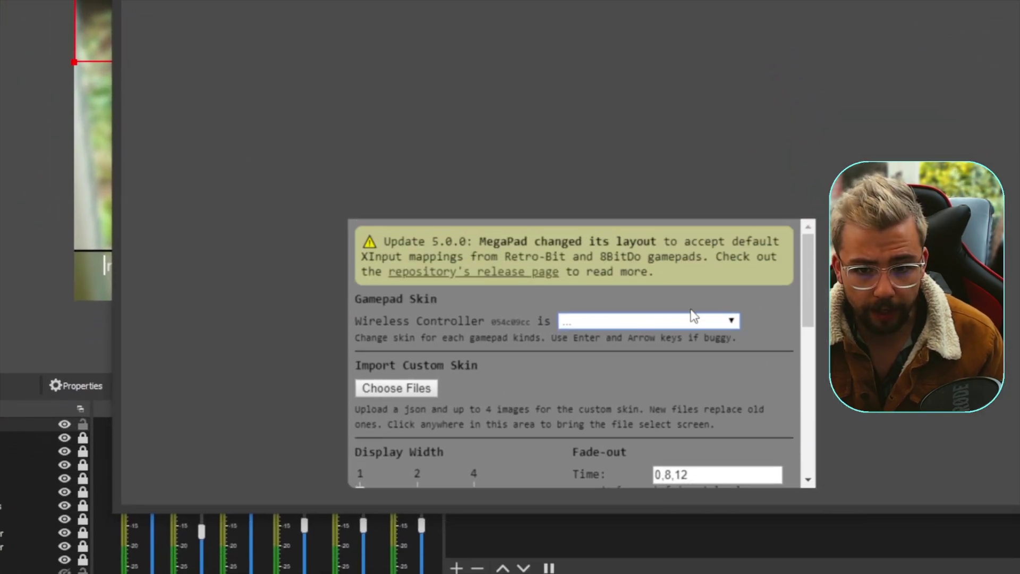
click(648, 320)
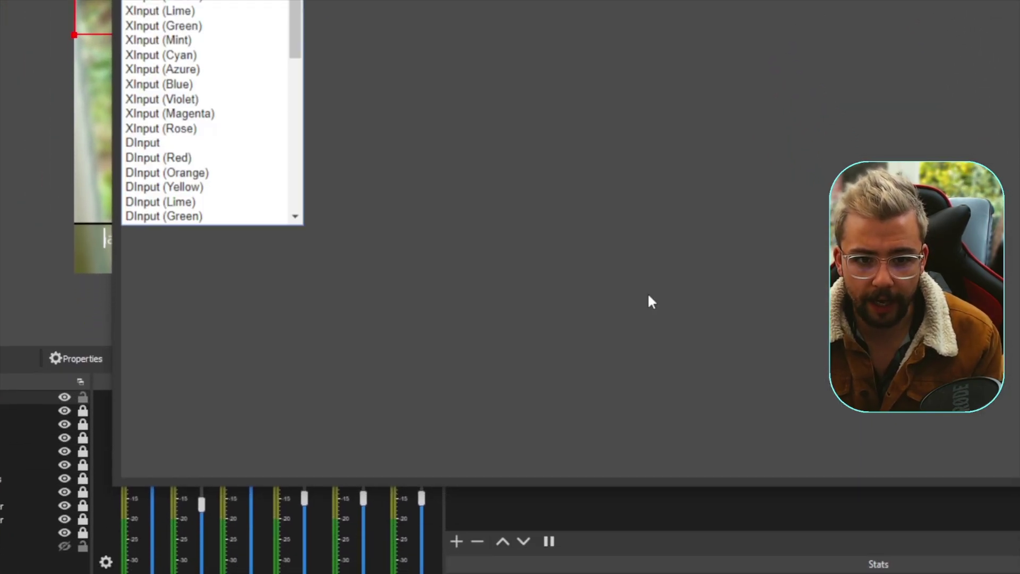
click(548, 276)
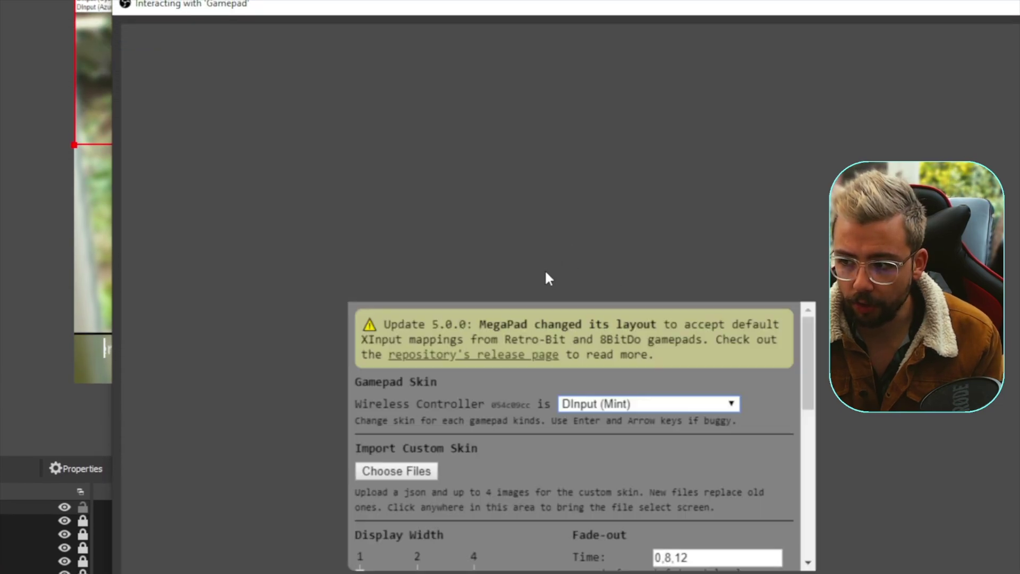
click(548, 276)
key(Return)
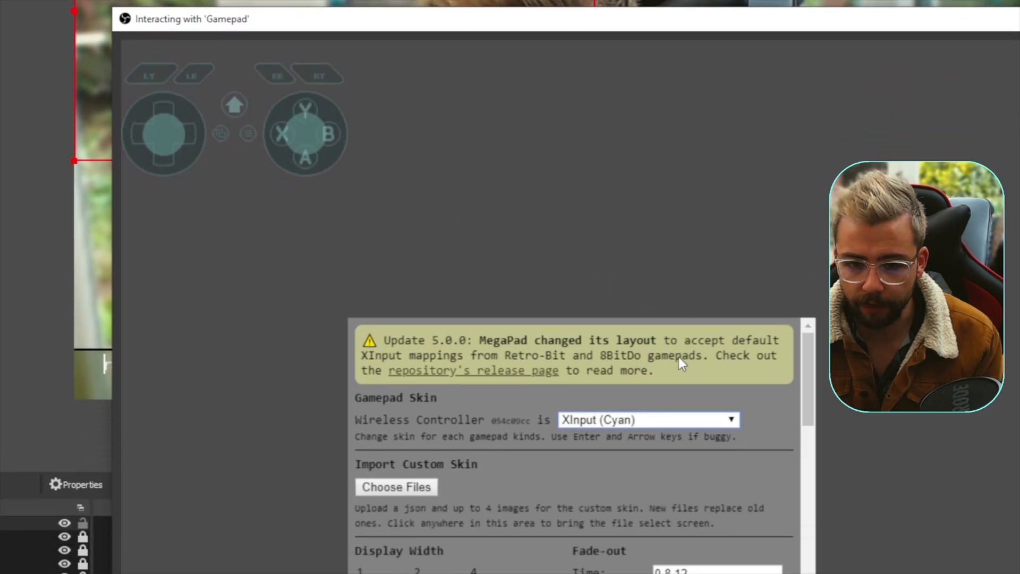
Try the plain DInput skin and the DInput (Yellow) skin for the wireless controller
click(713, 400)
key(Down)
key(Down)
key(Down)
key(Down)
key(Down)
key(Down)
key(Return)
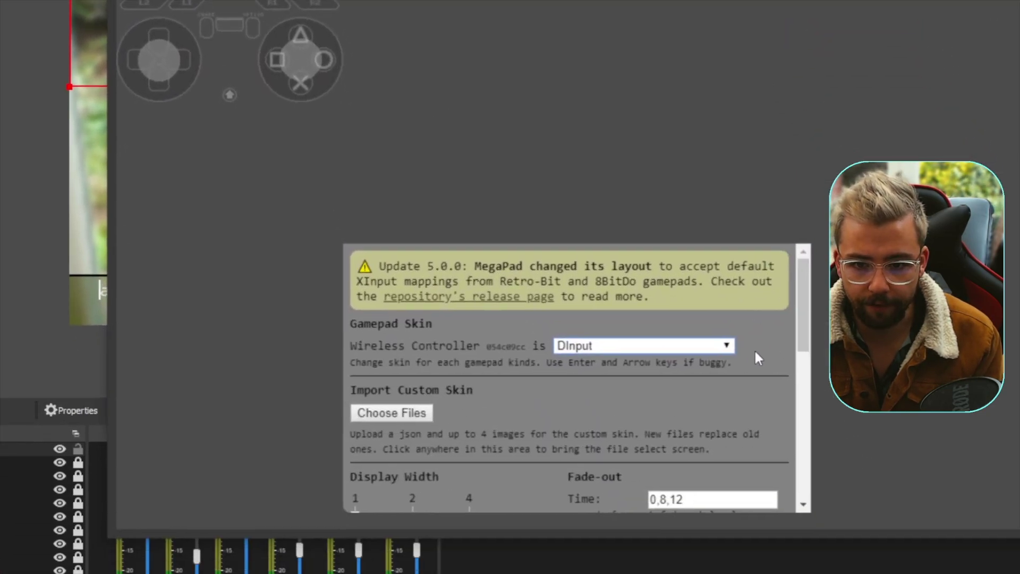
click(722, 314)
key(Down)
key(Down)
key(Down)
key(Return)
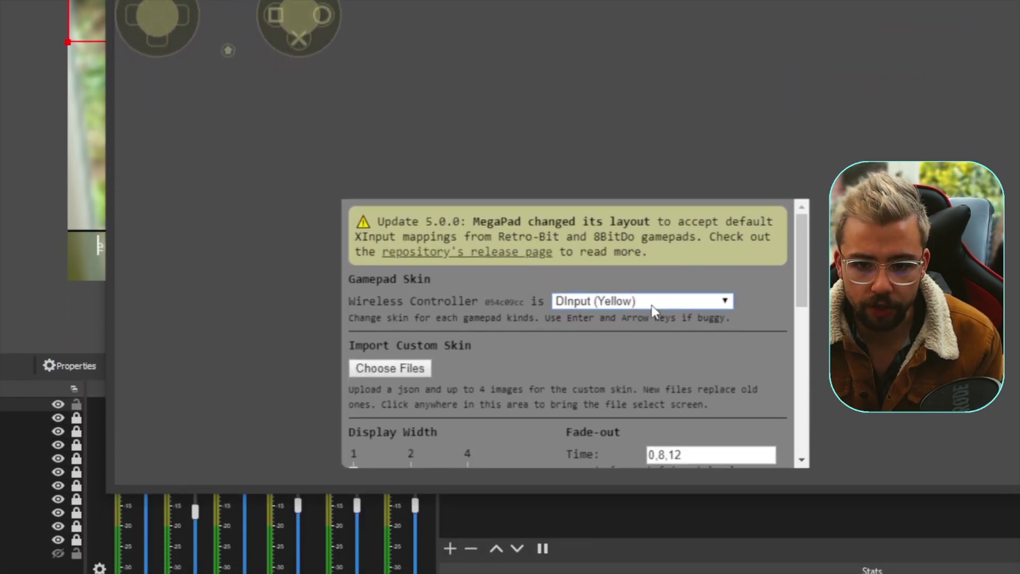
Try the Disc D-pad gamepad skin for the wireless controller
click(651, 407)
key(Down)
key(Down)
key(Down)
key(Down)
key(Down)
key(Down)
key(Down)
key(Down)
key(Down)
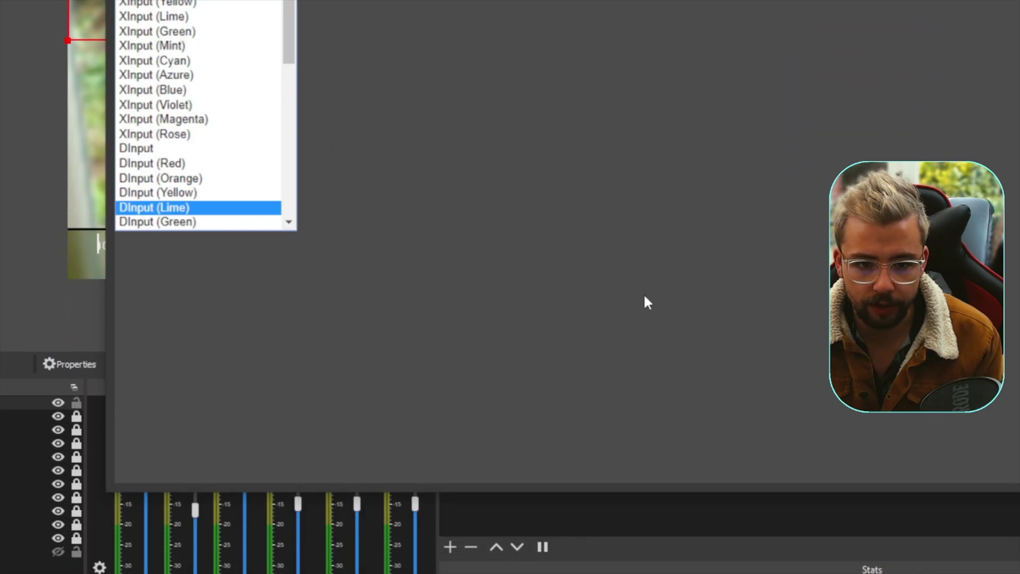
key(Up)
key(Return)
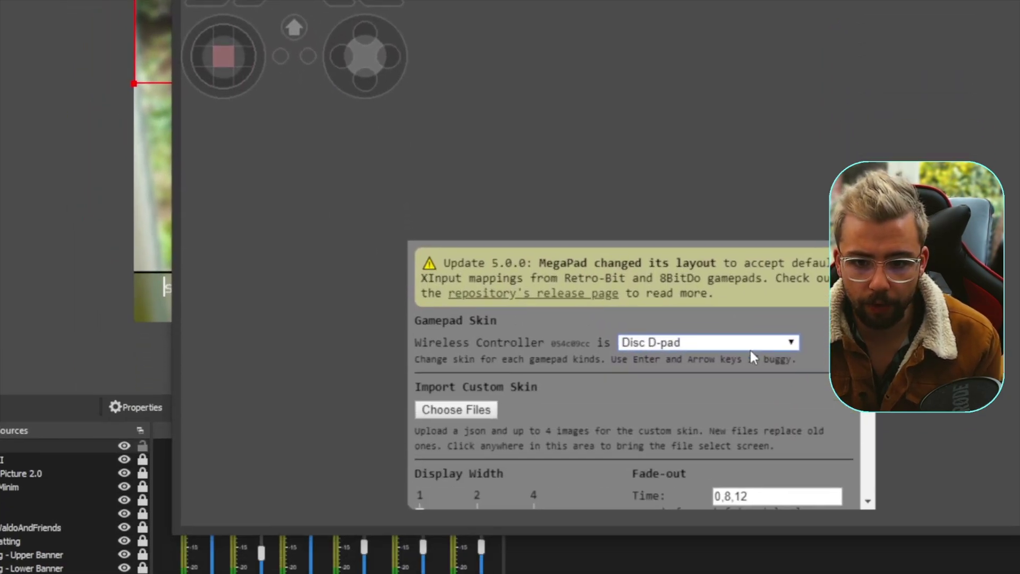
Browse the remaining gamepad skins and try Mega Pad (8BD Layout) for the wireless controller
click(740, 348)
key(Down)
key(Up)
key(Up)
key(Down)
key(Down)
key(Down)
key(Up)
key(Up)
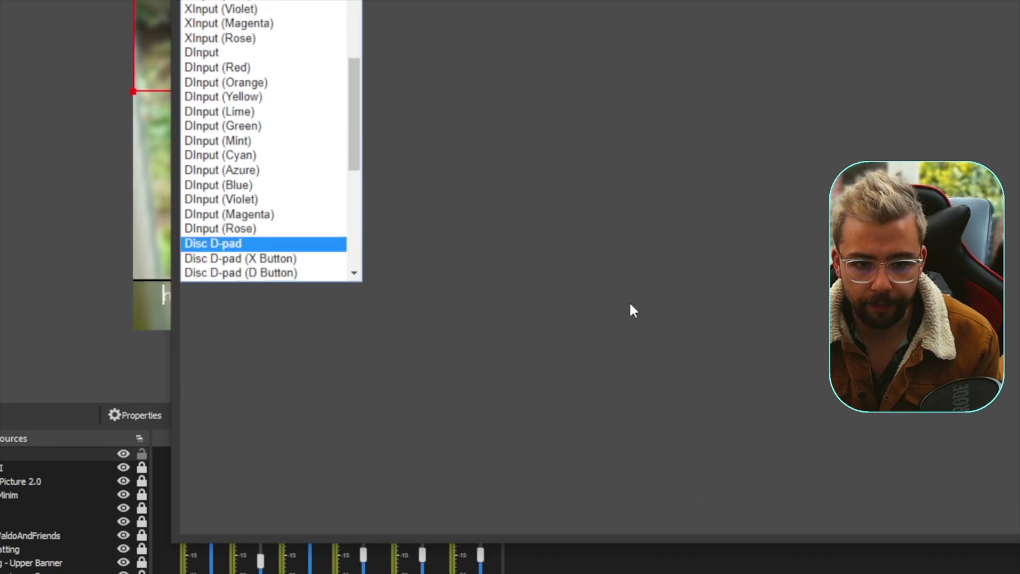
key(Down)
key(Down)
key(Down)
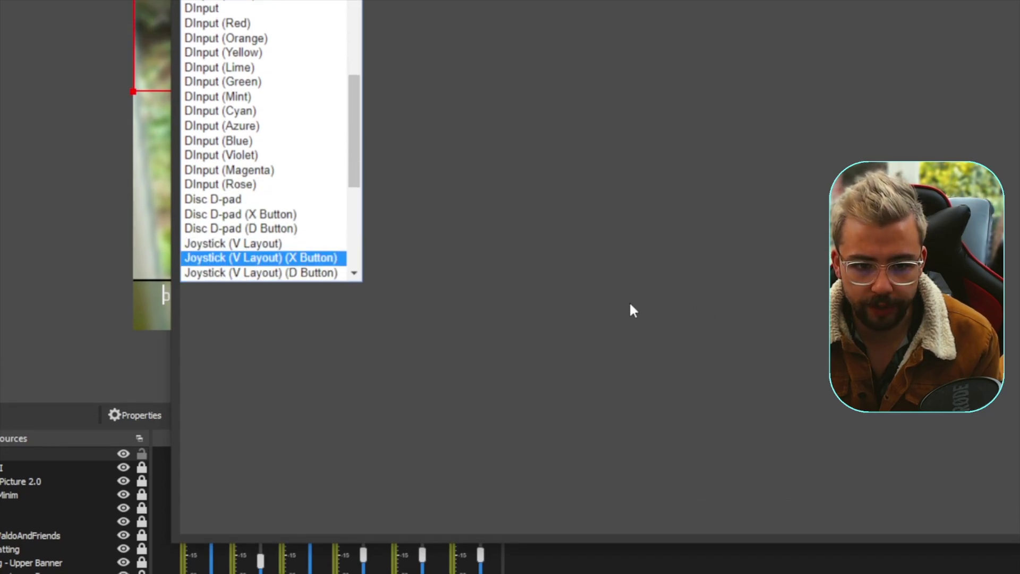
key(Down)
key(Down)
key(Down)
key(Down)
key(Down)
key(Down)
key(Down)
key(Down)
key(Down)
key(Down)
key(Down)
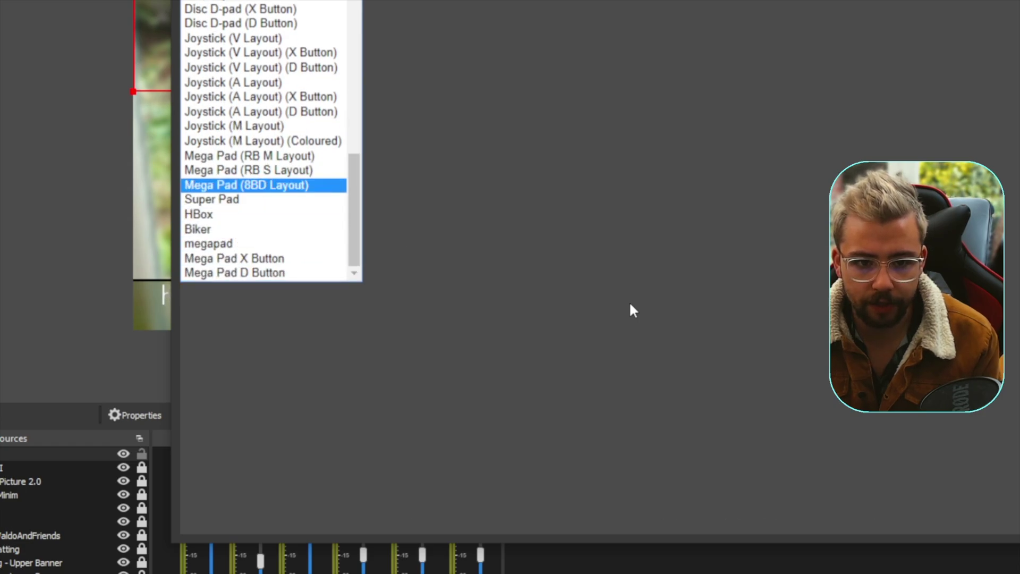
key(Down)
key(Return)
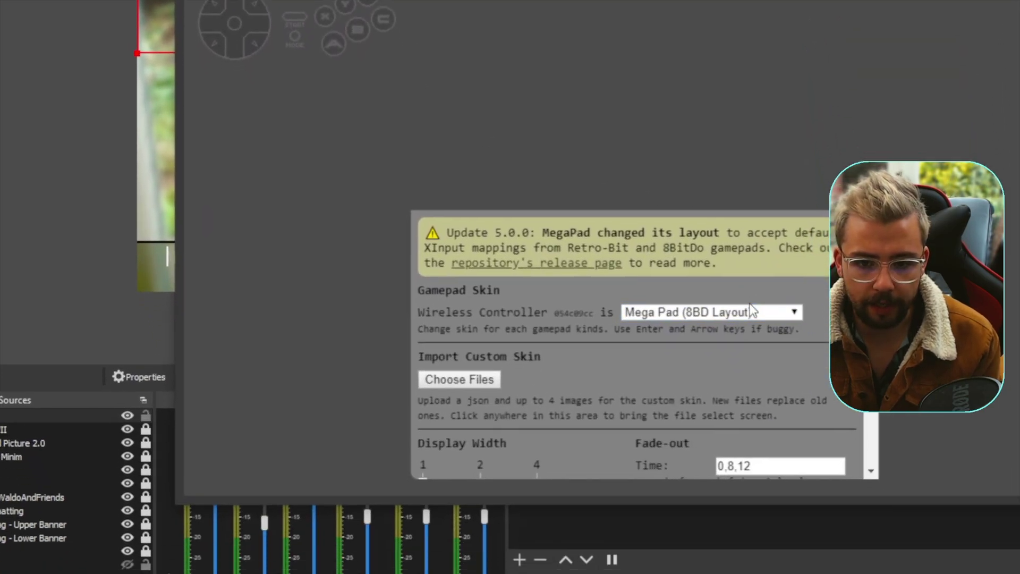
Set the wireless controller's gamepad skin to XInput and go to the Display Width and Fade-out settings
click(801, 568)
key(Down)
key(Down)
key(Down)
key(Down)
key(Down)
key(Down)
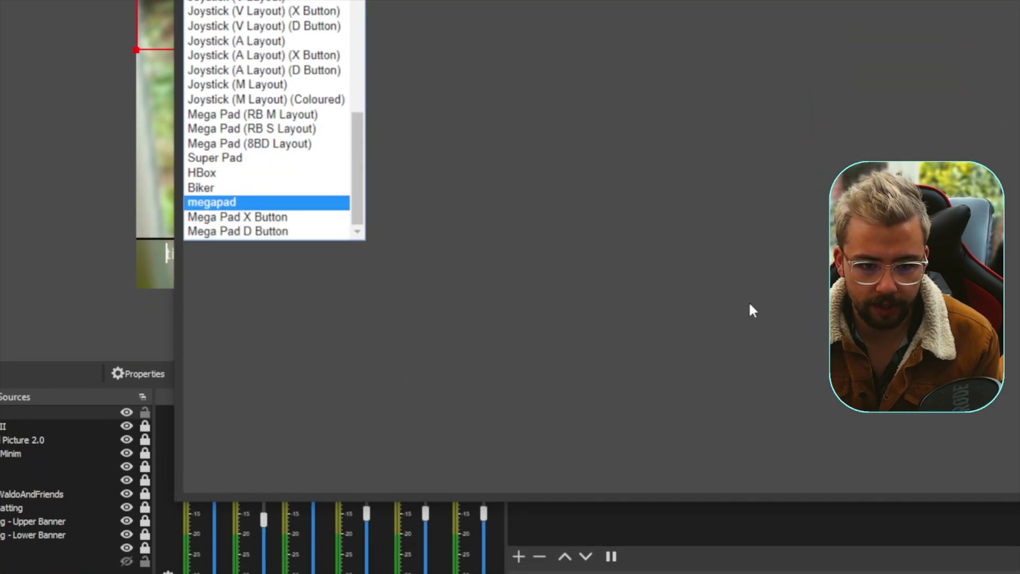
key(Up)
key(Up)
key(Up)
key(Up)
key(Up)
key(Up)
key(Up)
key(Up)
key(Up)
key(Up)
key(Up)
key(Up)
key(Up)
key(Up)
key(Up)
key(Up)
scroll(750, 304, up, 2)
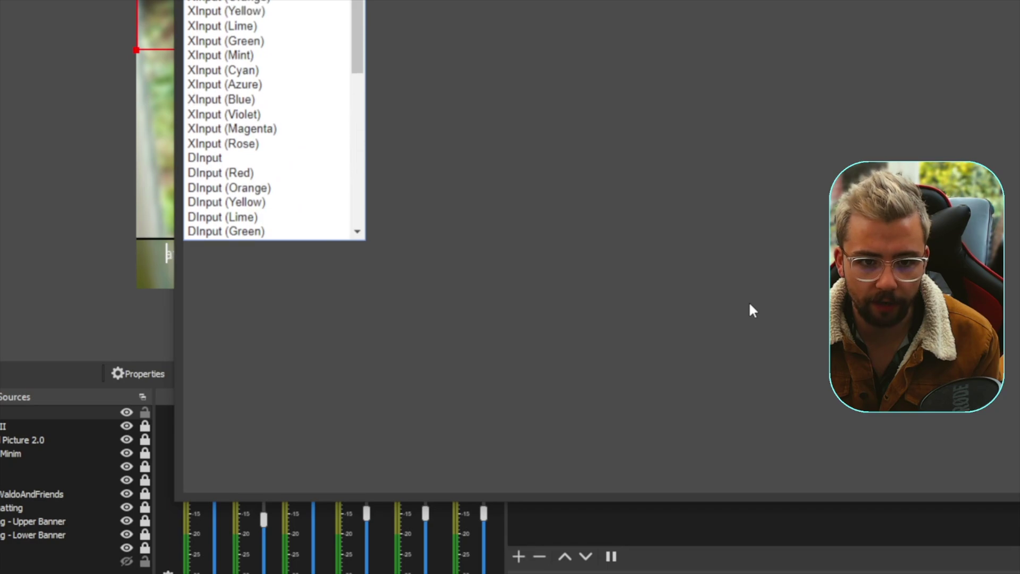
click(749, 304)
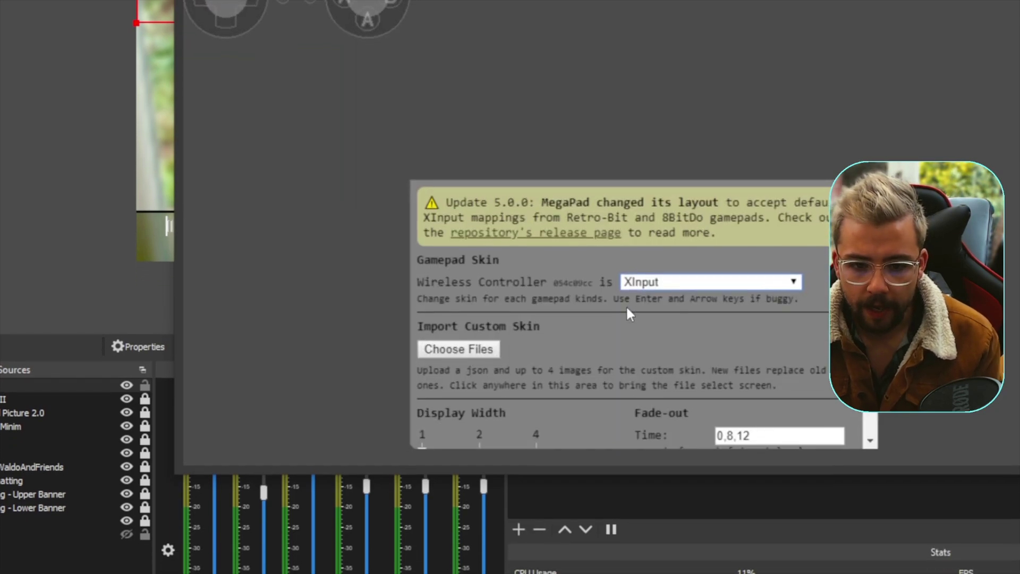
scroll(500, 300, down, 2)
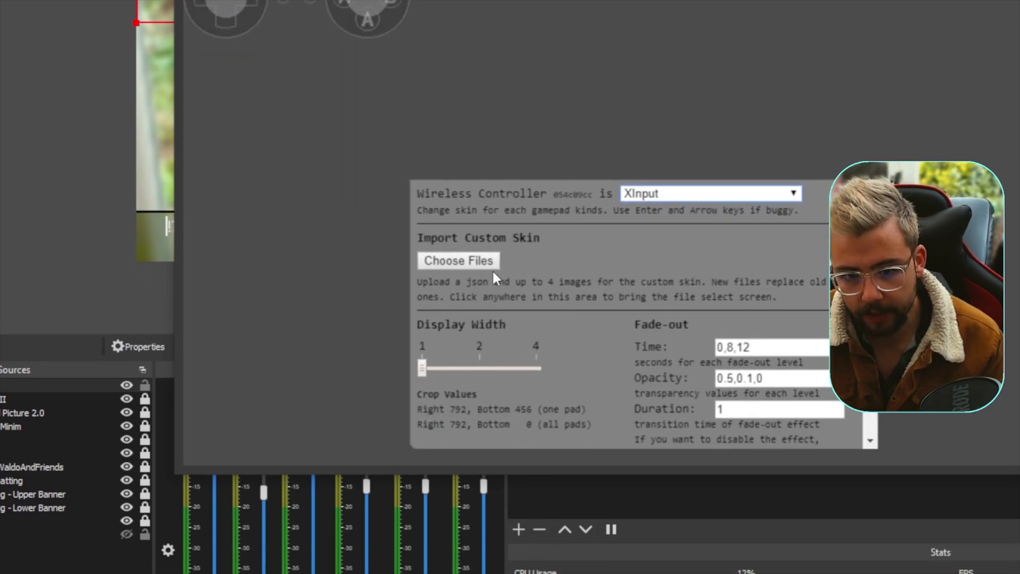
Move the Gamepad interaction window aside with its Crop Values showing, and open the Gamepad source's transform settings
scroll(639, 301, down, 2)
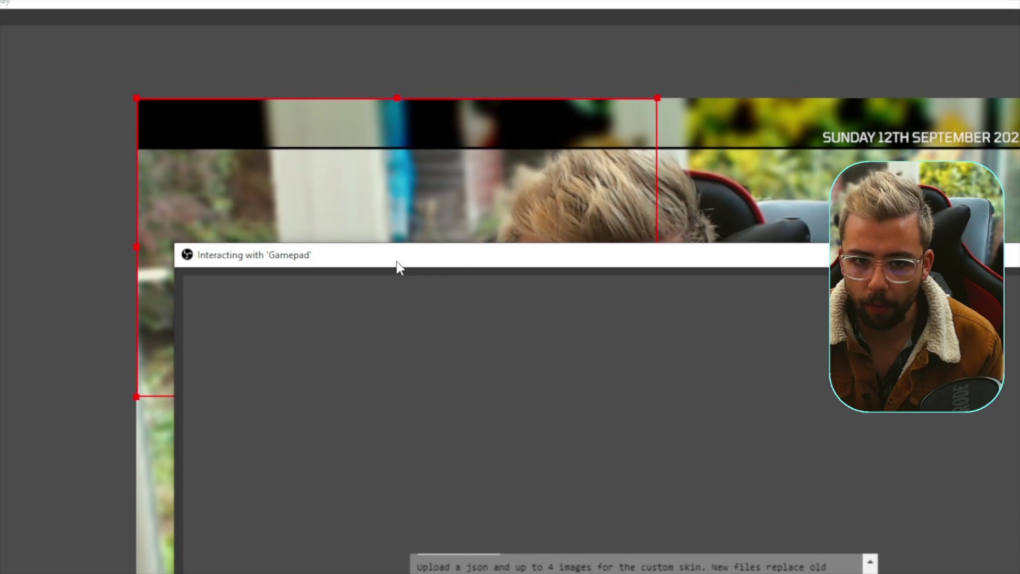
drag(397, 261, 560, 297)
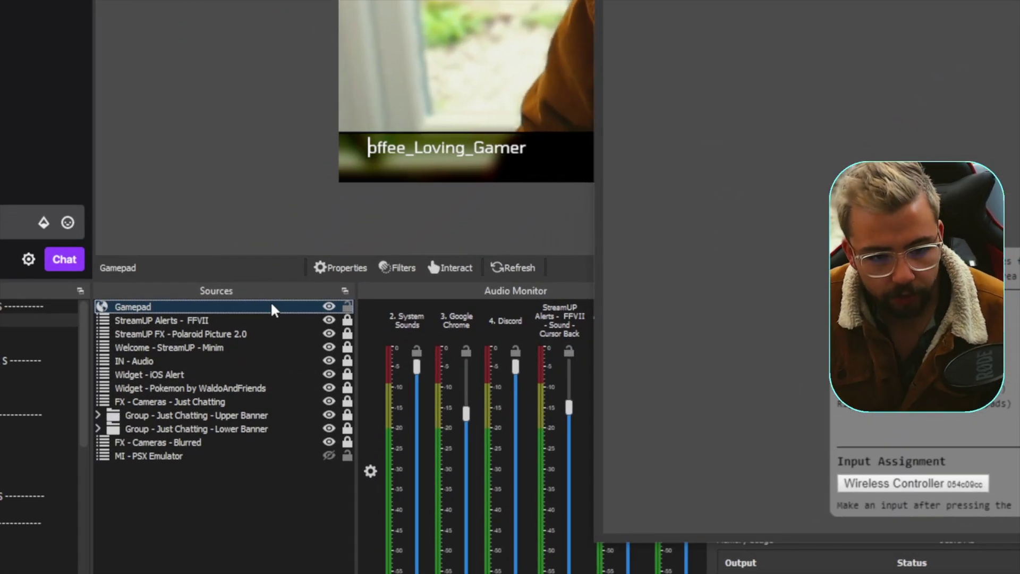
key(ctrl+e)
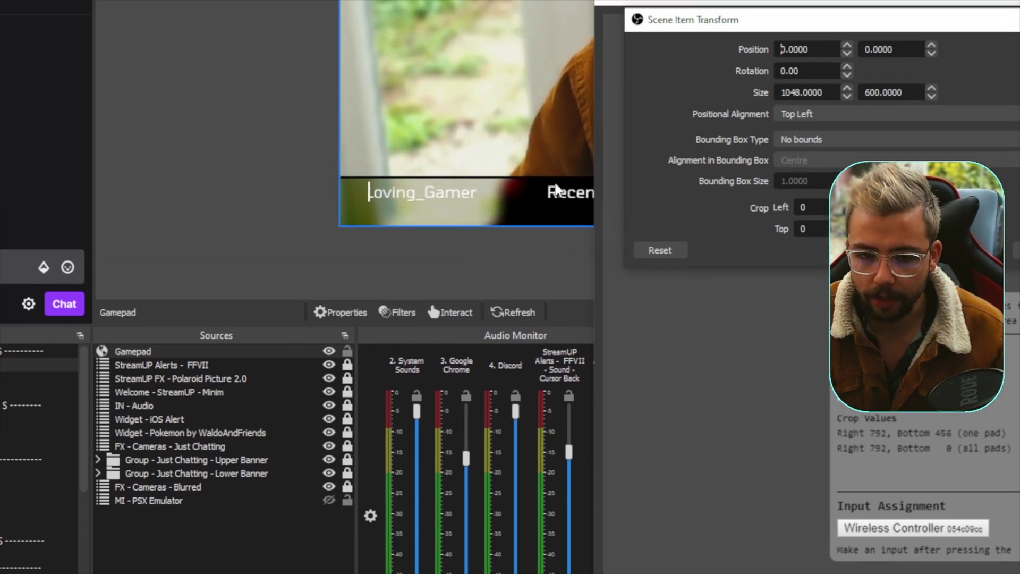
click(450, 267)
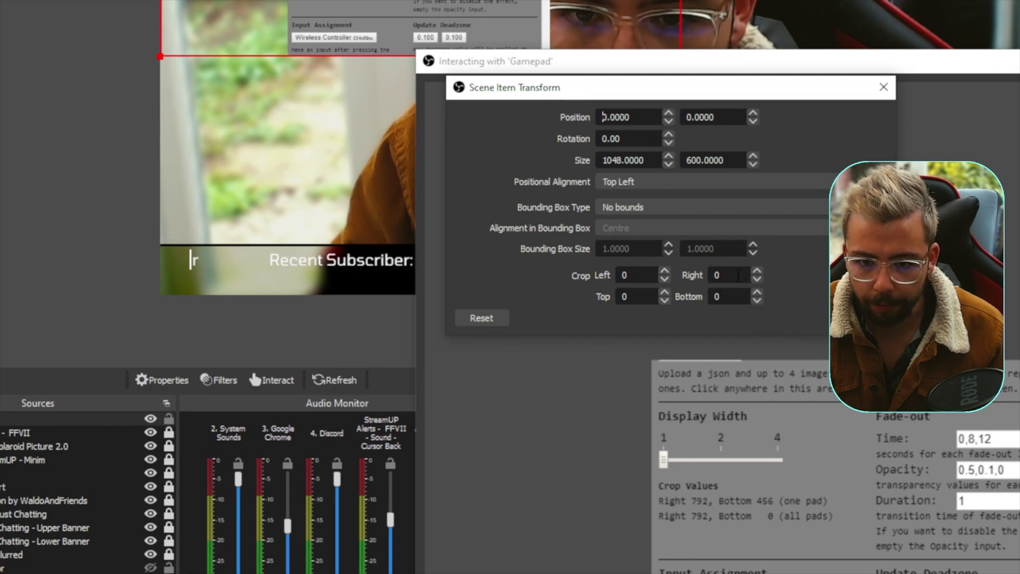
Set the Gamepad source's right crop to 792 and start entering the bottom crop from the one-pad crop values
double_click(729, 301)
text(79)
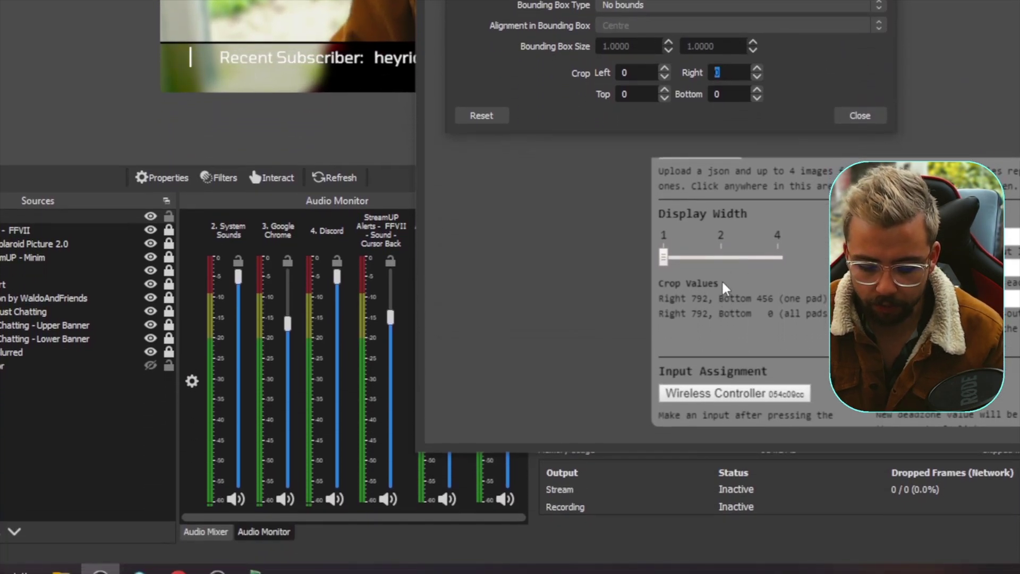
text(2)
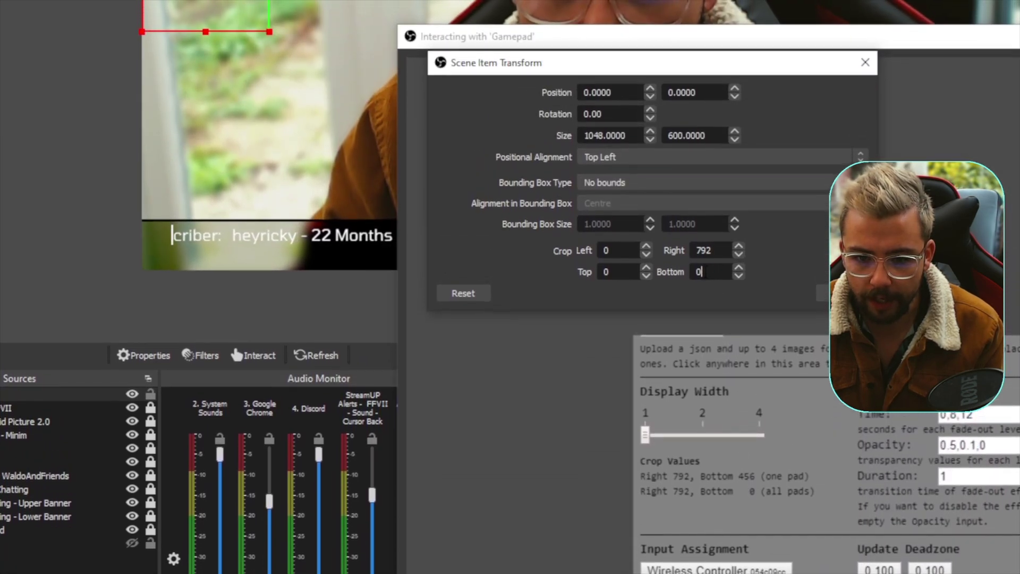
drag(703, 73, 690, 85)
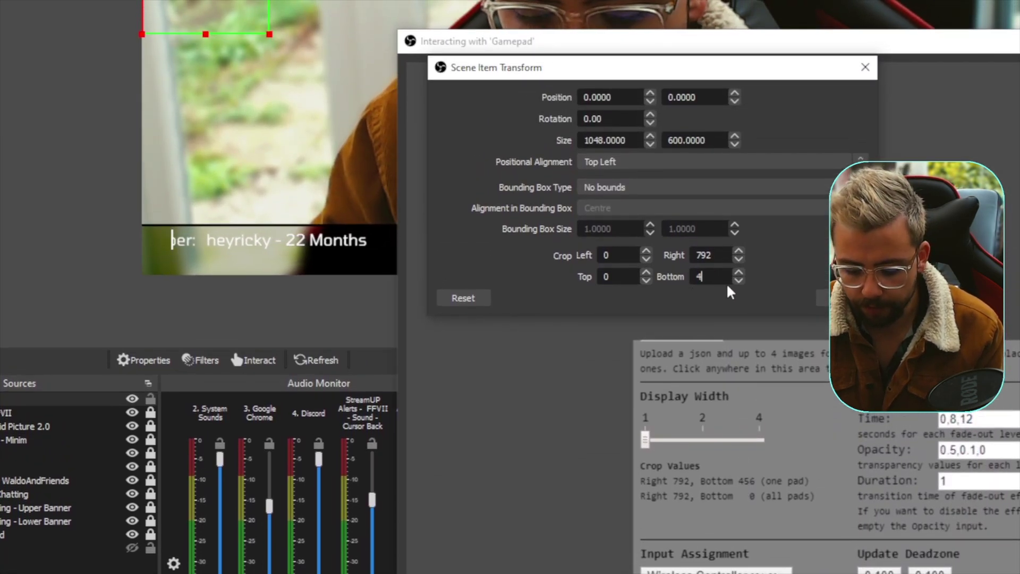
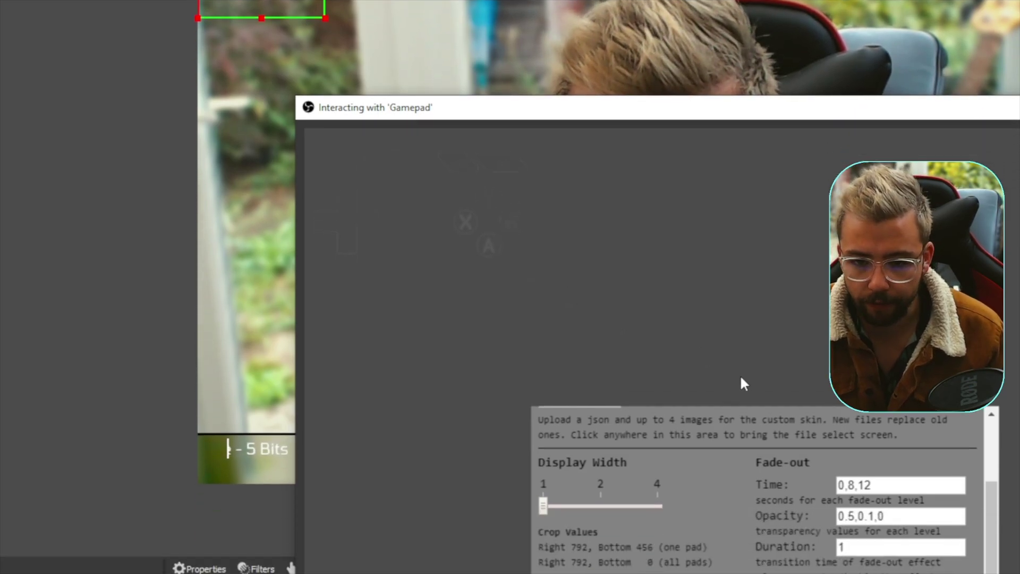
Try the Gamepad Fade-out settings with Time 0, 2, 4, Opacity 0.5, 0.2, 0 and Duration 1
scroll(714, 290, up, 1)
scroll(714, 290, down, 6)
scroll(715, 290, up, 5)
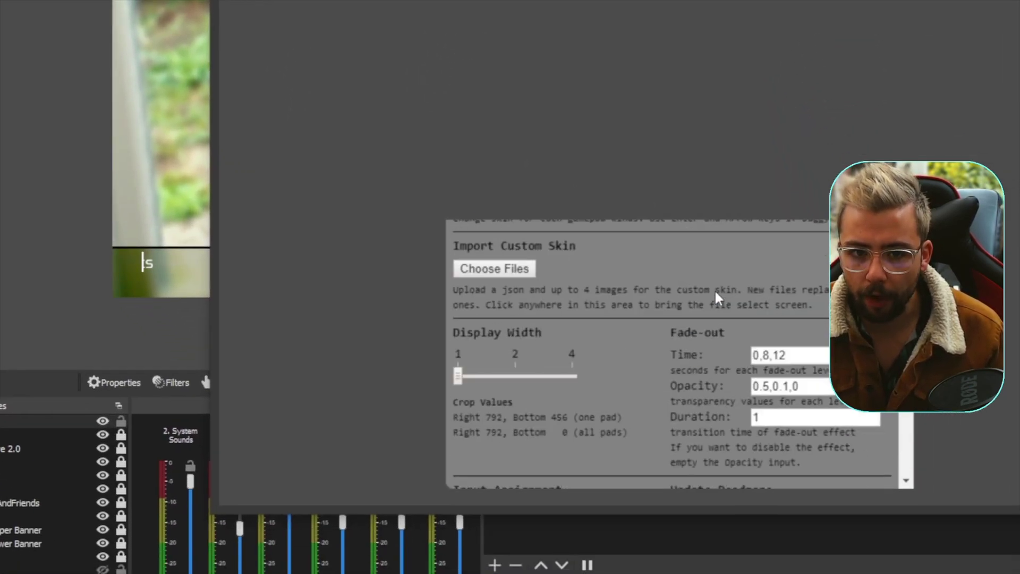
scroll(719, 304, down, 2)
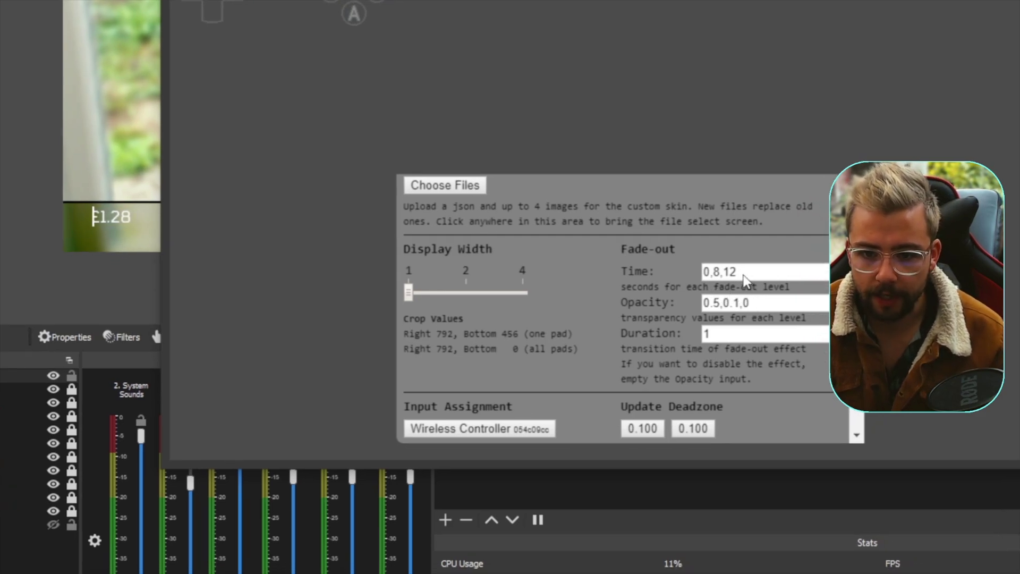
drag(736, 275, 694, 271)
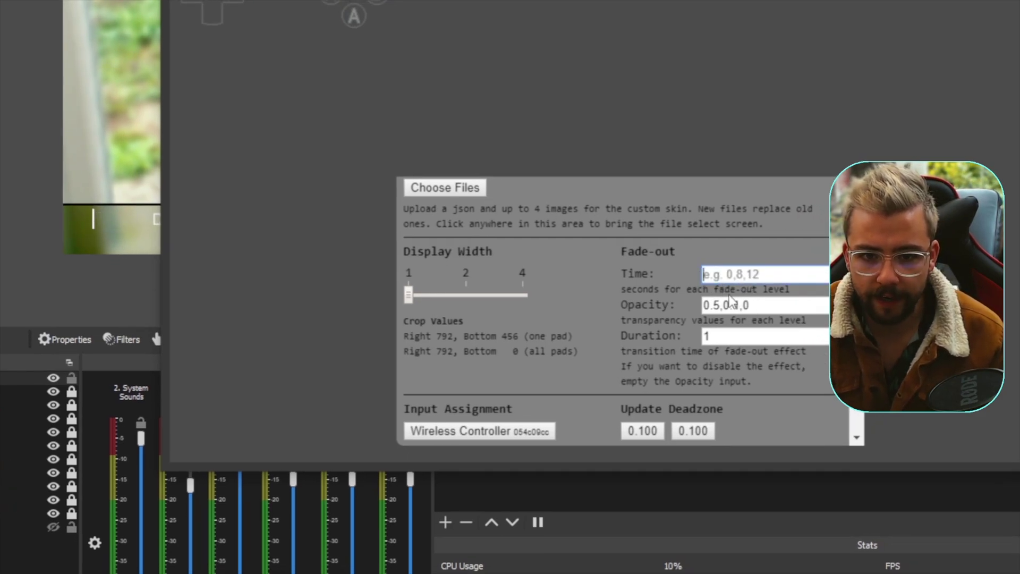
drag(752, 306, 674, 292)
key(BackSpace)
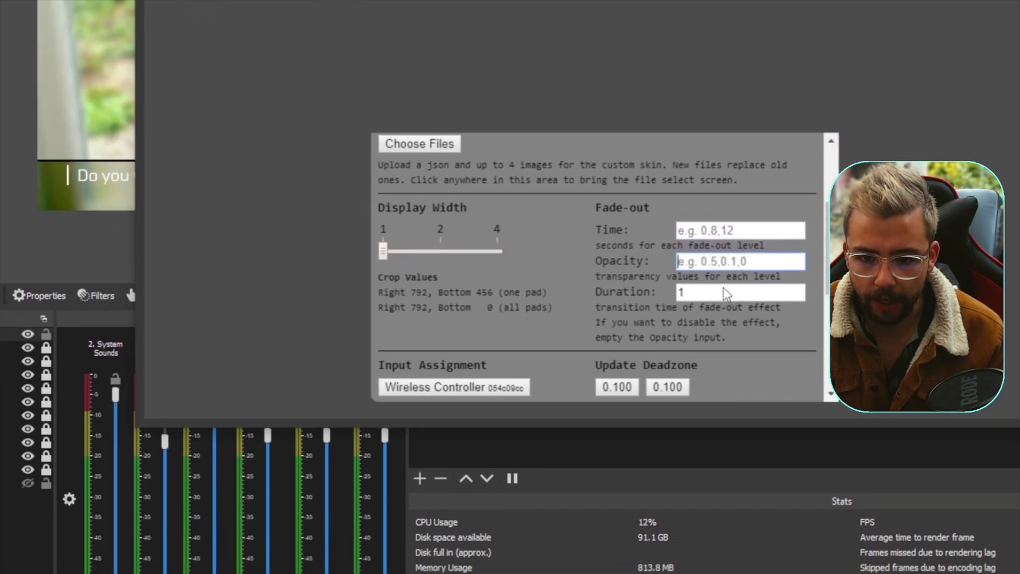
key(BackSpace)
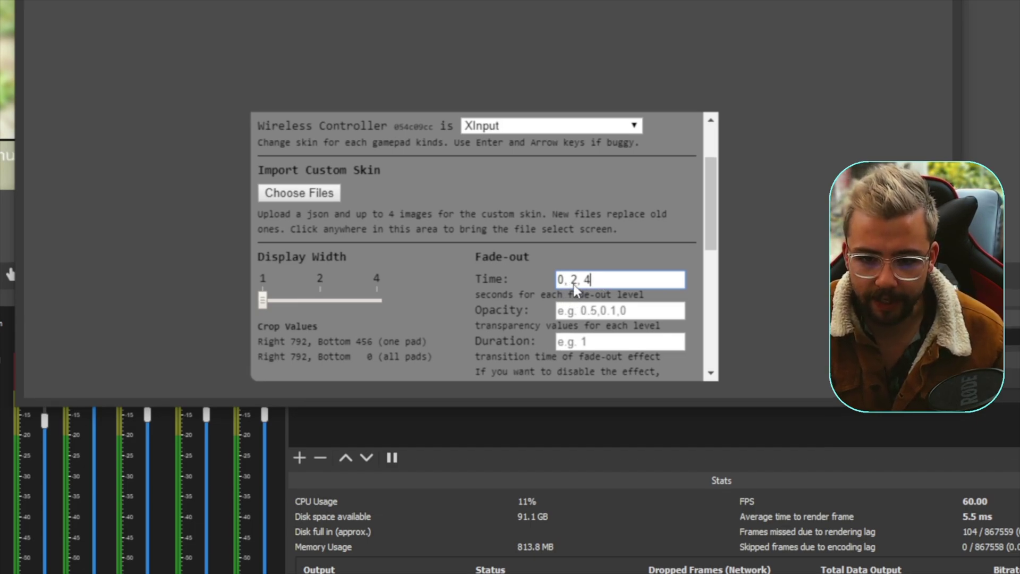
click(592, 311)
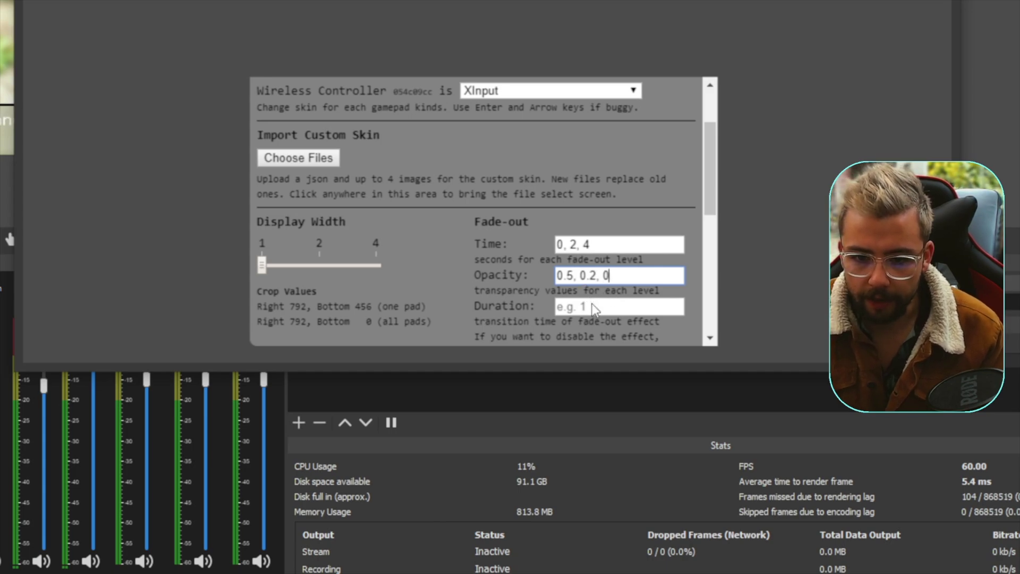
click(592, 307)
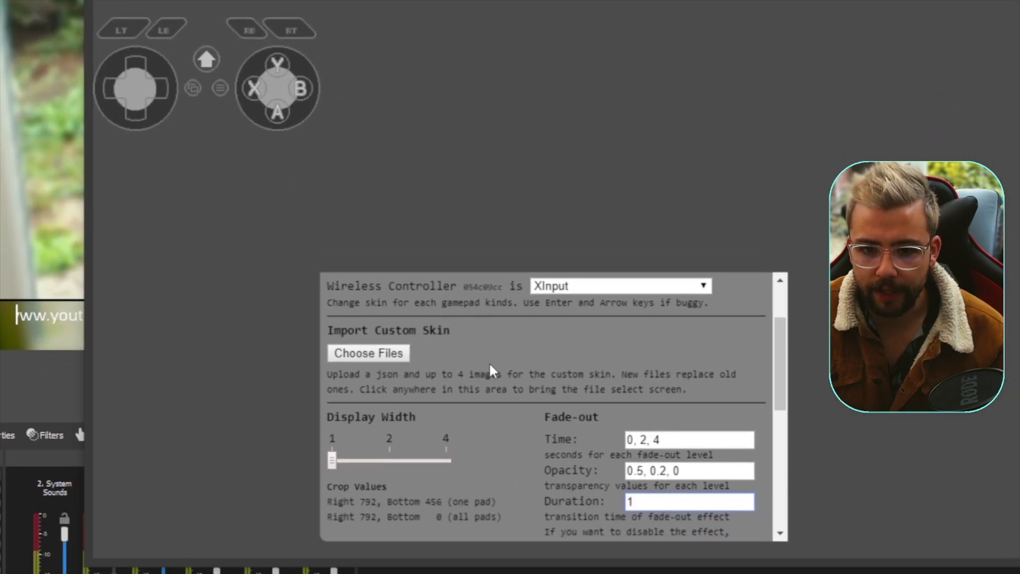
Clear the Fade-out Time, Opacity and Duration values to disable the effect, and close the Gamepad interaction window
drag(421, 153, 257, 153)
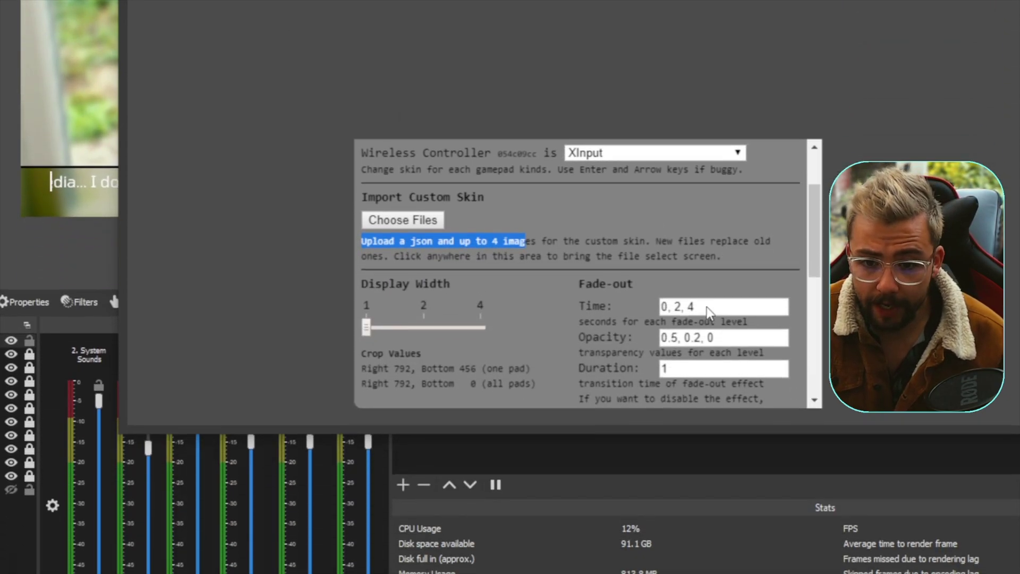
drag(706, 306, 573, 294)
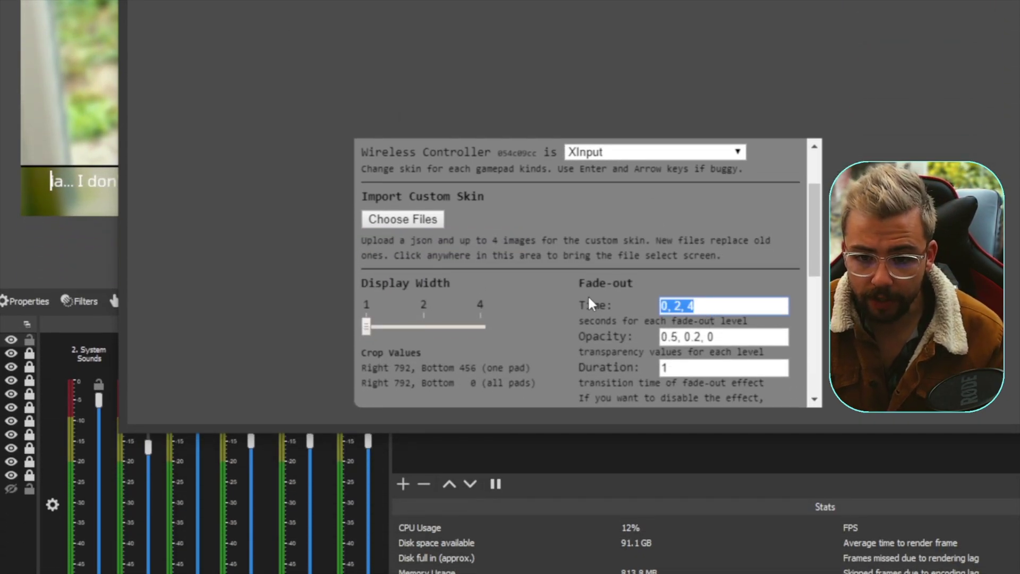
key(BackSpace)
key(Tab)
key(BackSpace)
key(Tab)
key(BackSpace)
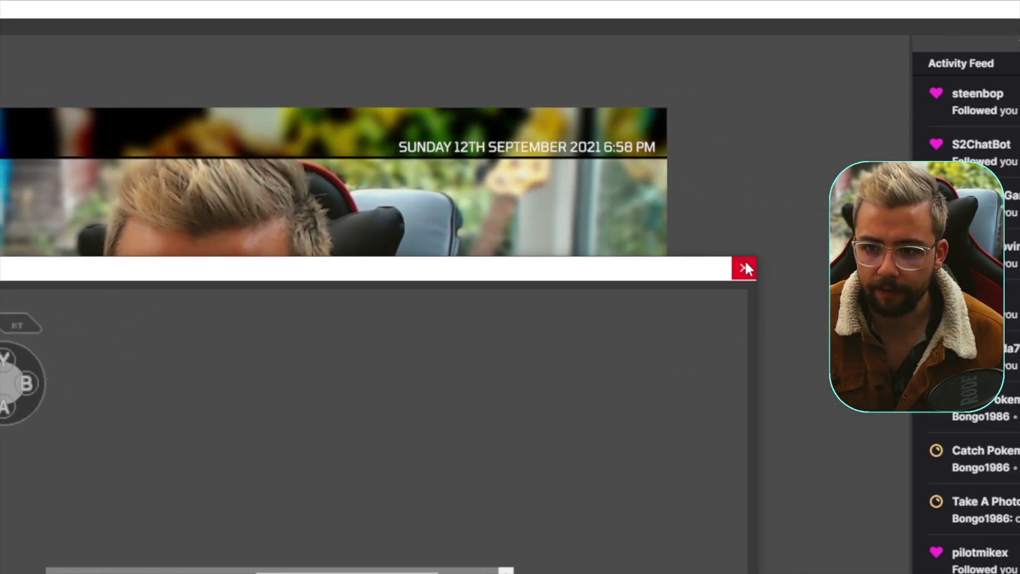
click(746, 266)
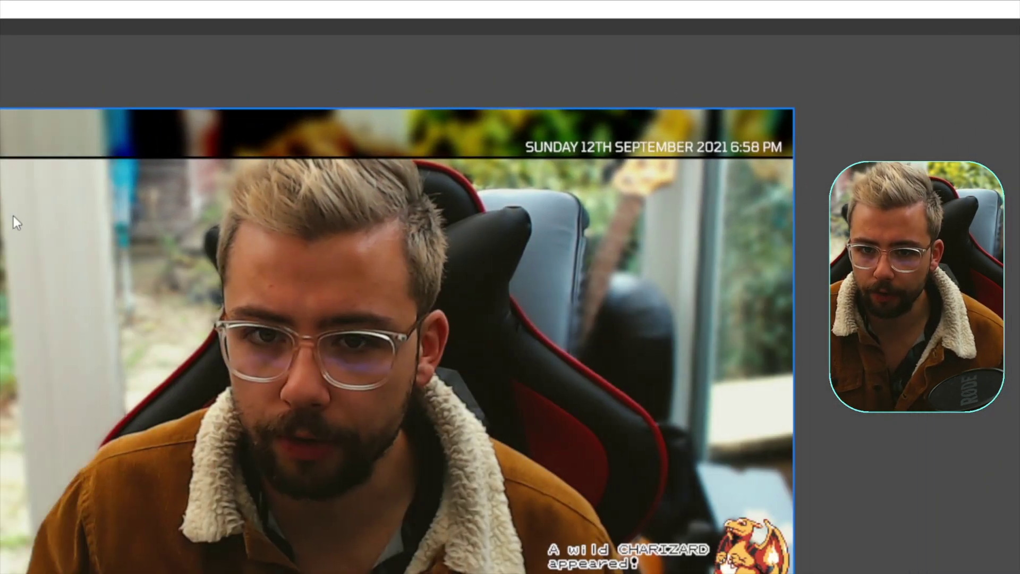
Enlarge the Gamepad overlay and place it in the lower-left corner of the canvas, directly above the social media ticker
drag(257, 135, 463, 317)
drag(518, 282, 667, 196)
drag(582, 283, 420, 431)
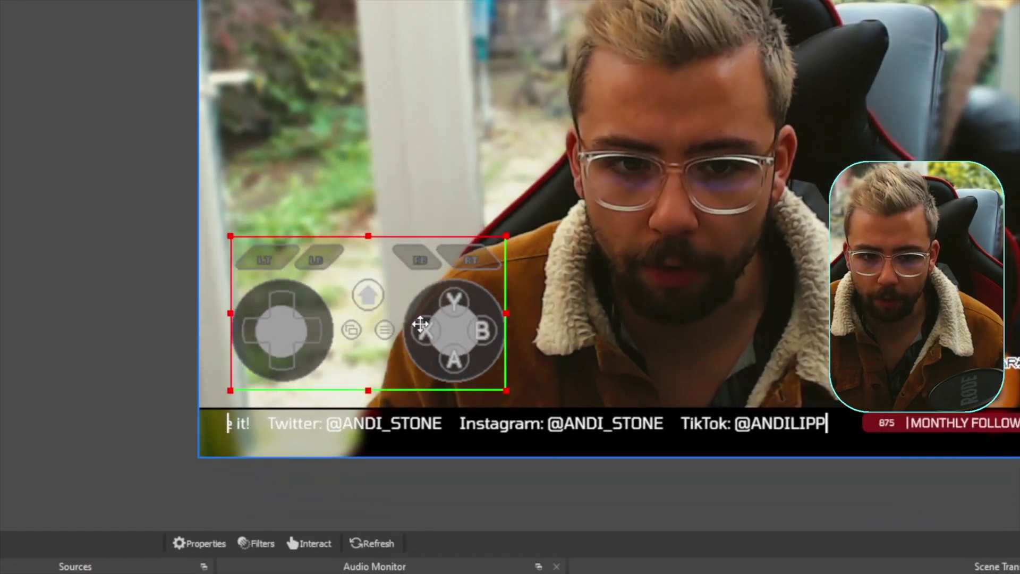
drag(421, 324, 407, 338)
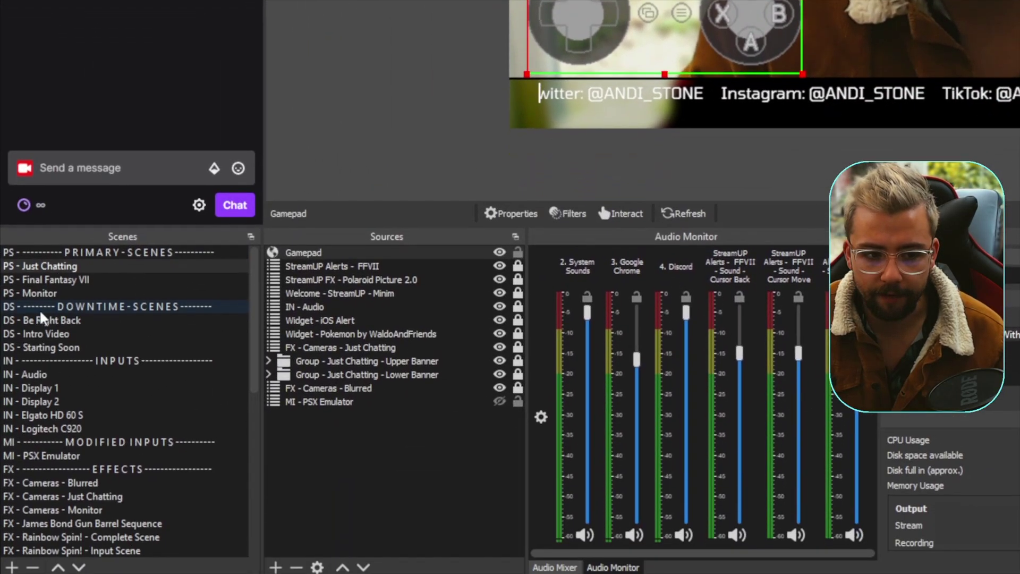
Switch to the PS - Final Fantasy VII scene and add the existing Gamepad browser source to it
click(68, 279)
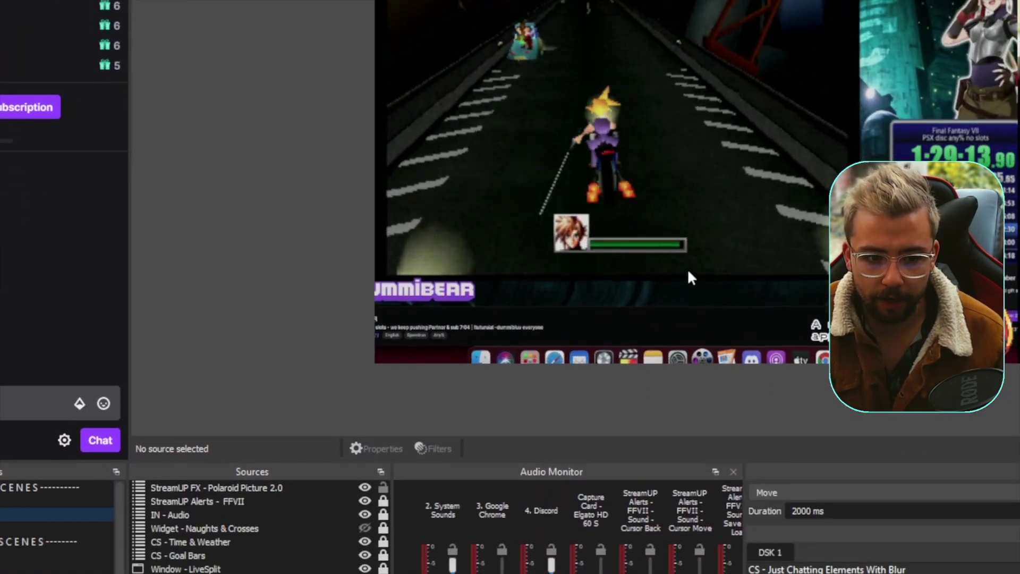
right_click(298, 388)
mouse_move(331, 397)
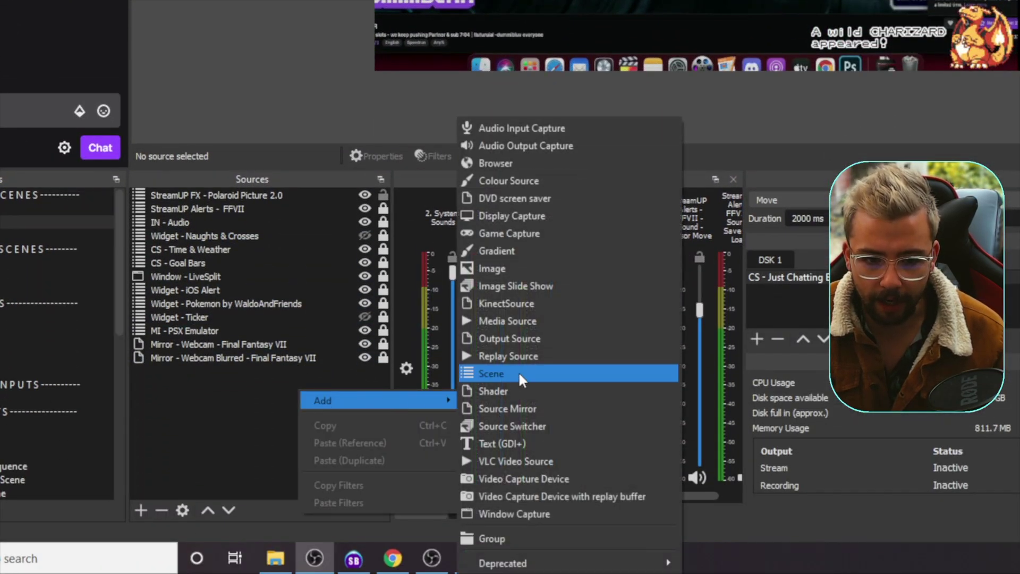
click(502, 163)
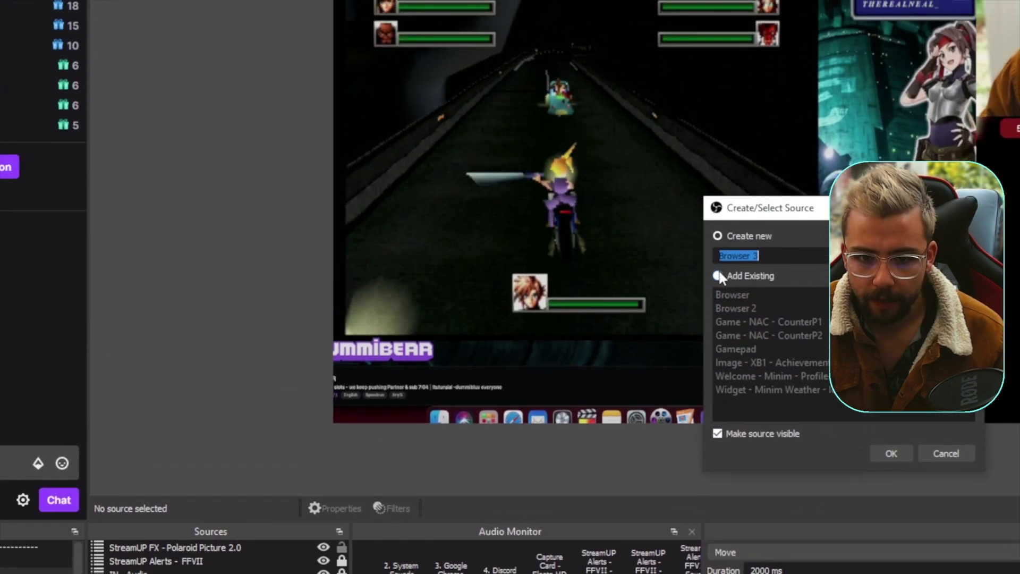
click(718, 276)
click(736, 349)
click(891, 453)
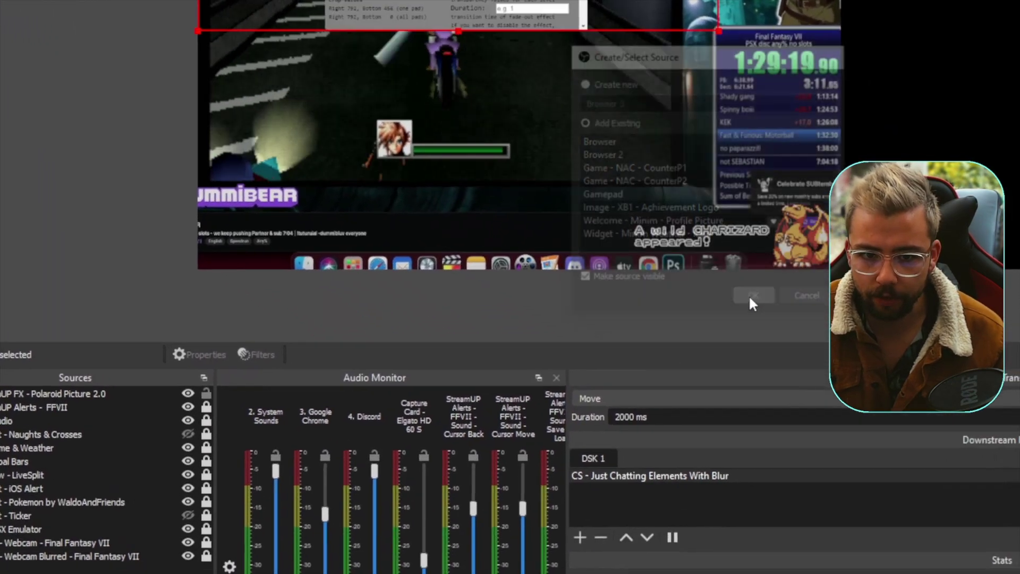
Crop the Gamepad source to the single controller, enlarge it and place it in the black area's lower part, beneath the webcam and stats row
drag(509, 239, 576, 283)
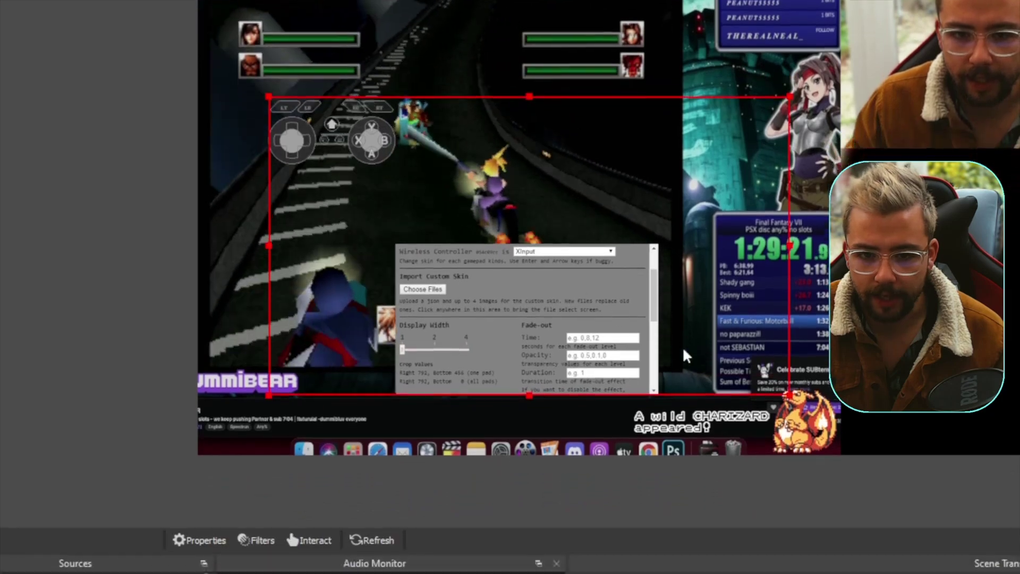
drag(790, 394, 408, 180)
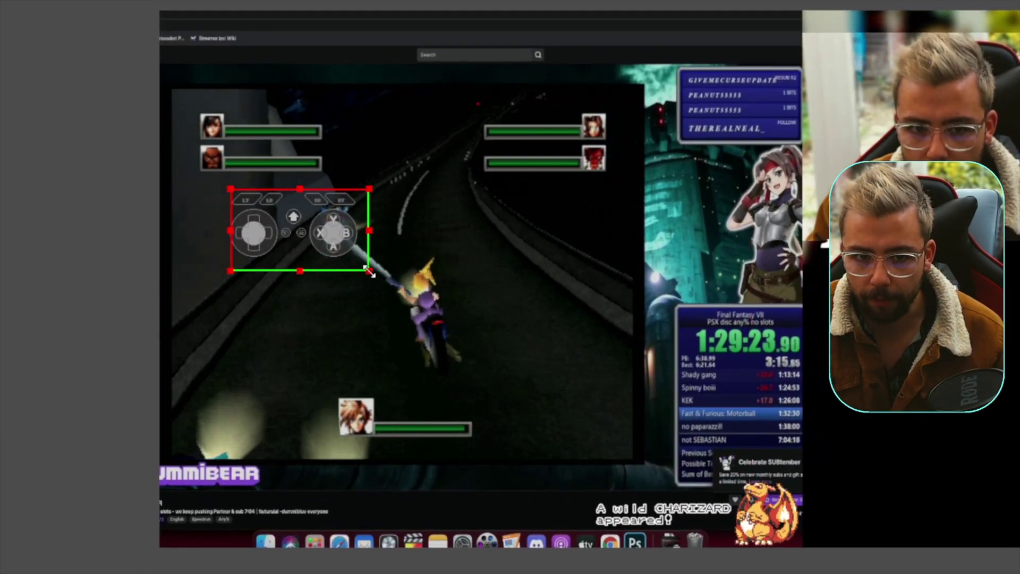
drag(330, 247, 910, 524)
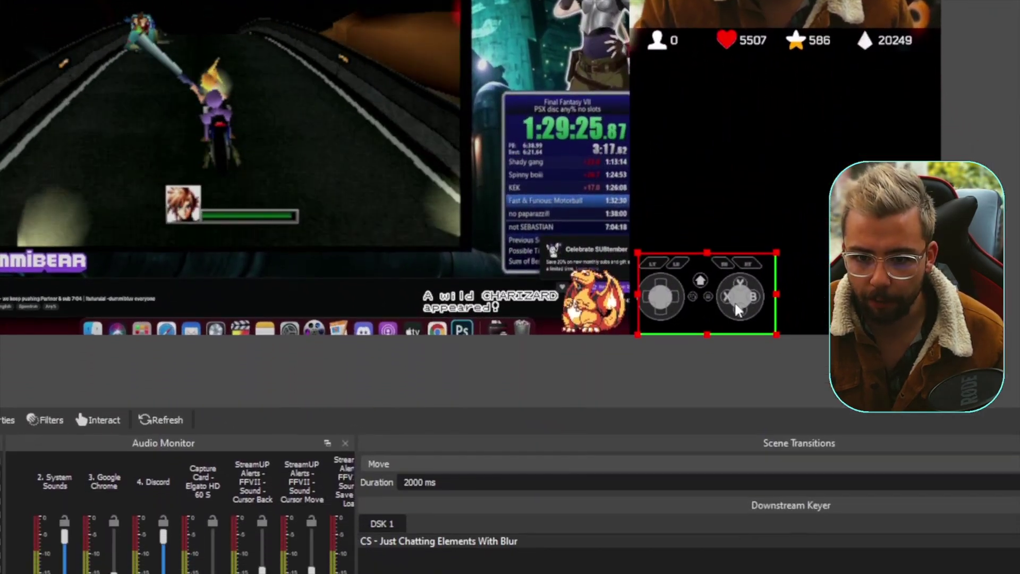
drag(777, 253, 751, 262)
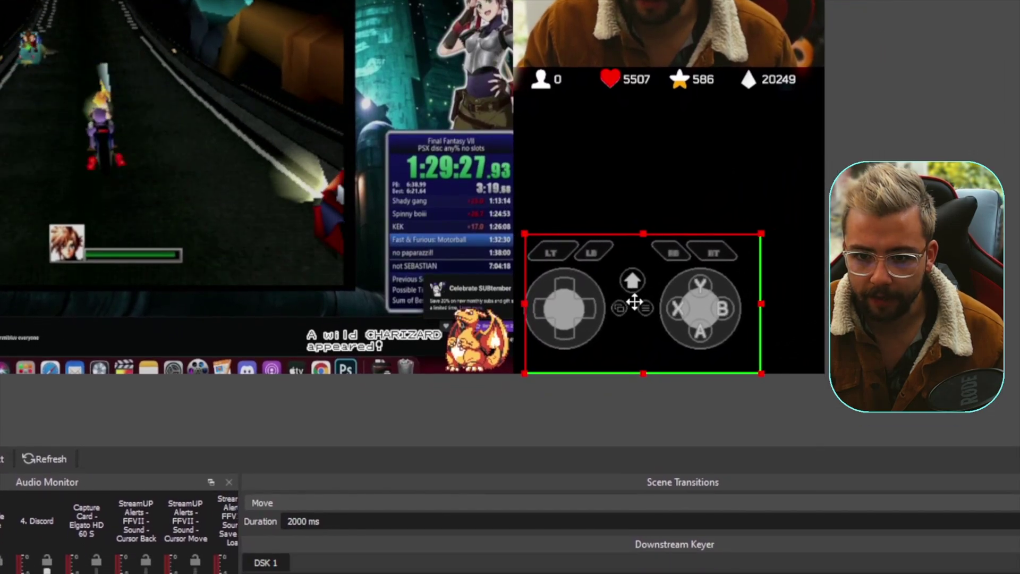
drag(634, 302, 634, 301)
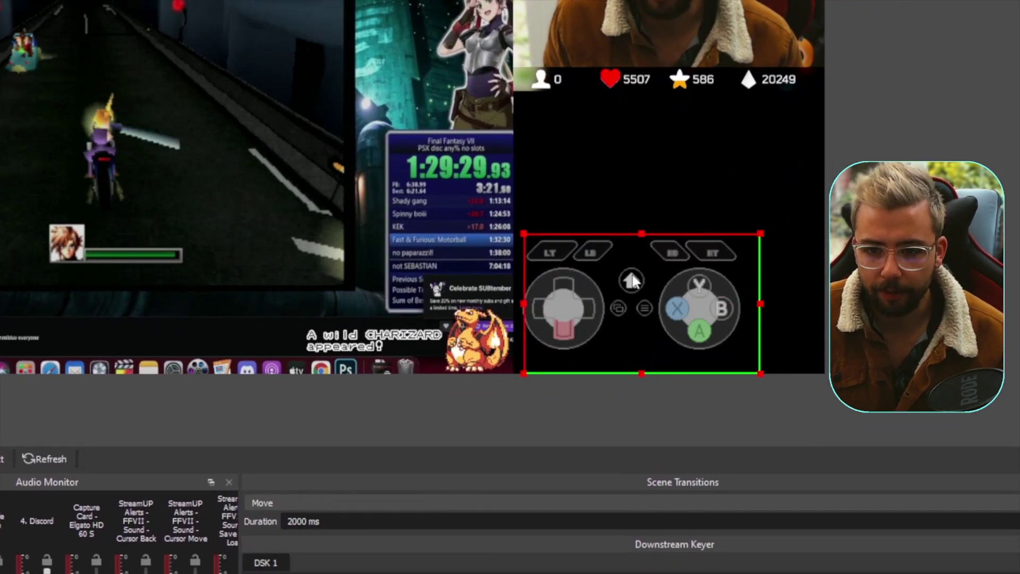